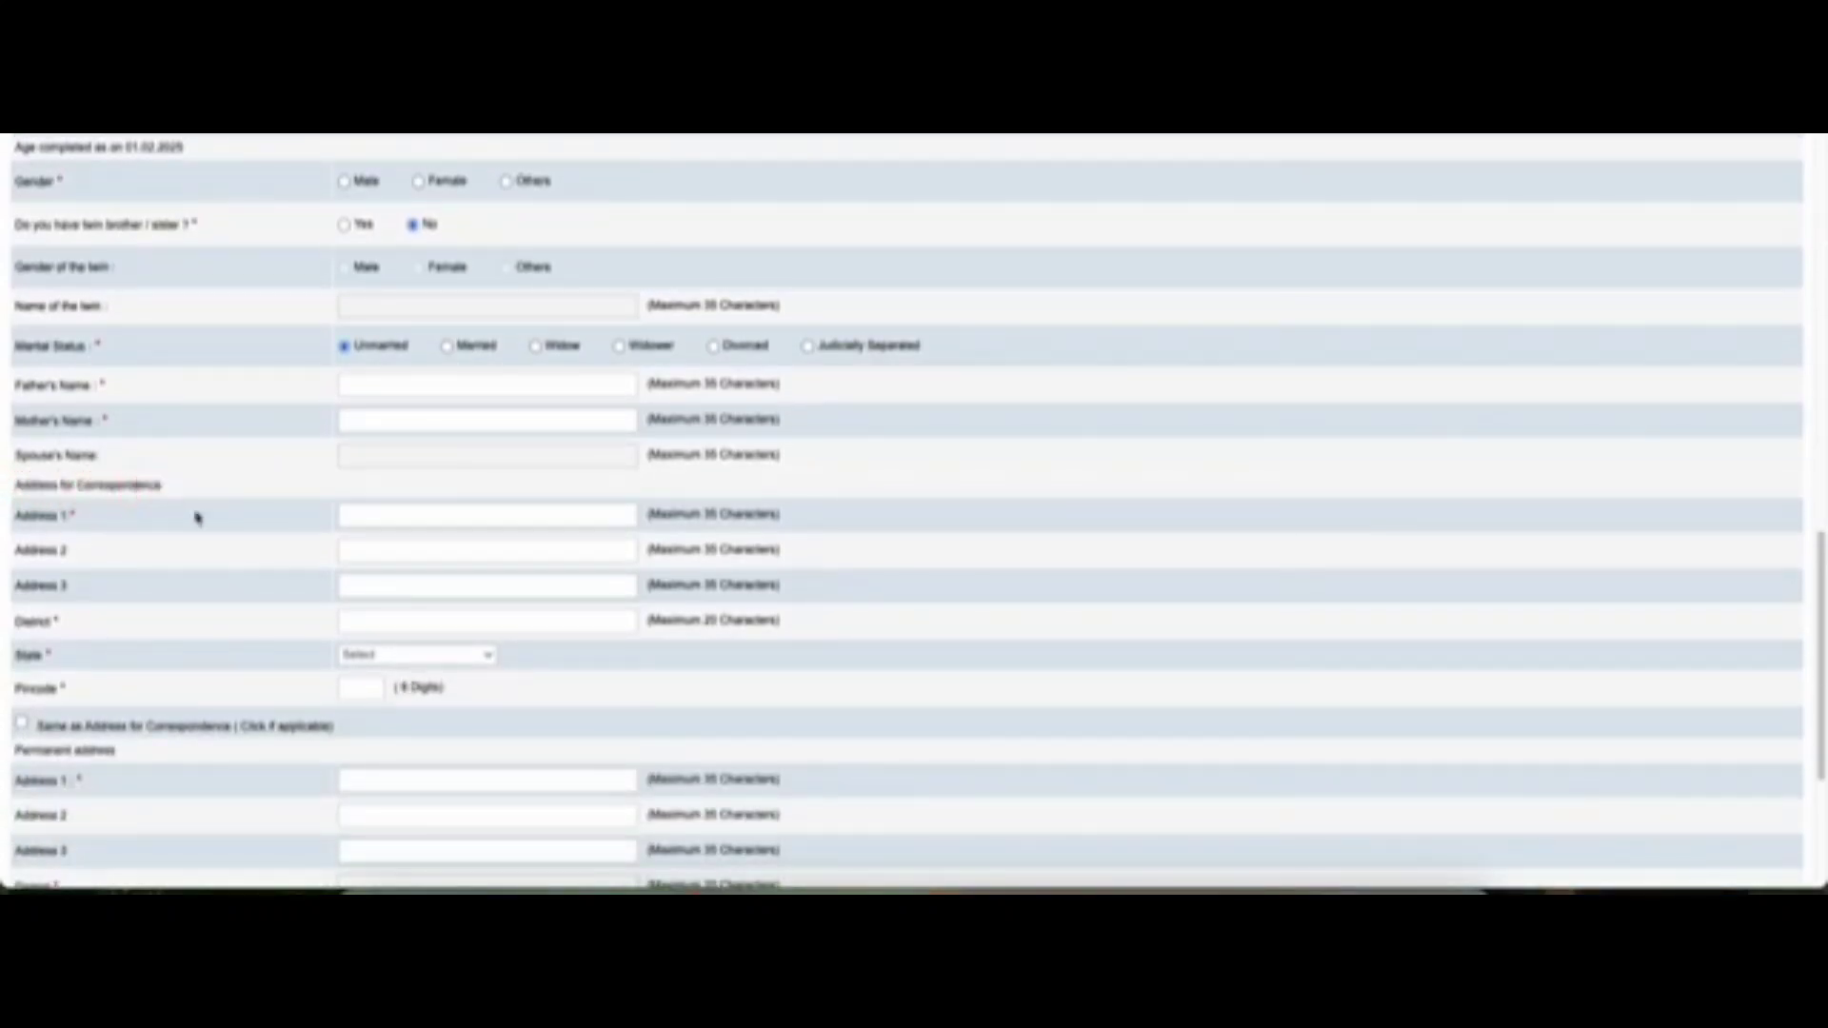
- Set the correspondence address state to BIHAR and choose Correspondence Address for GST invoicing
click(385, 657)
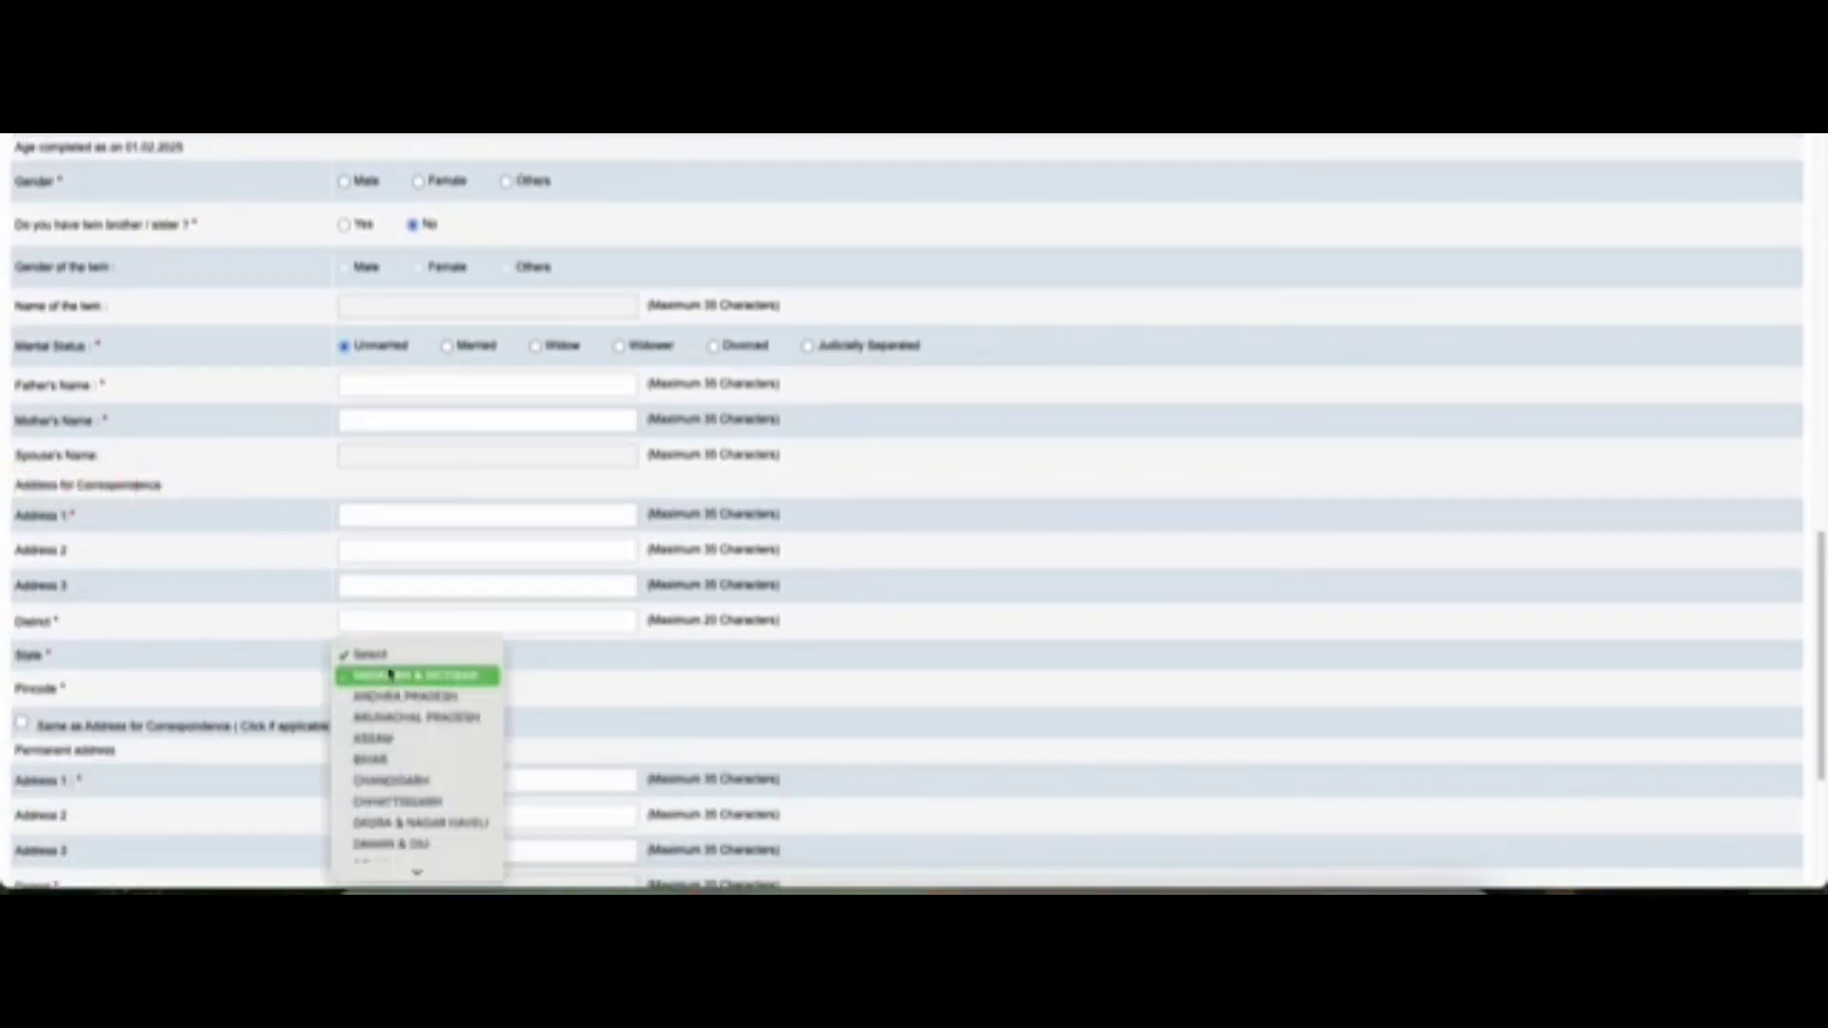
click(405, 739)
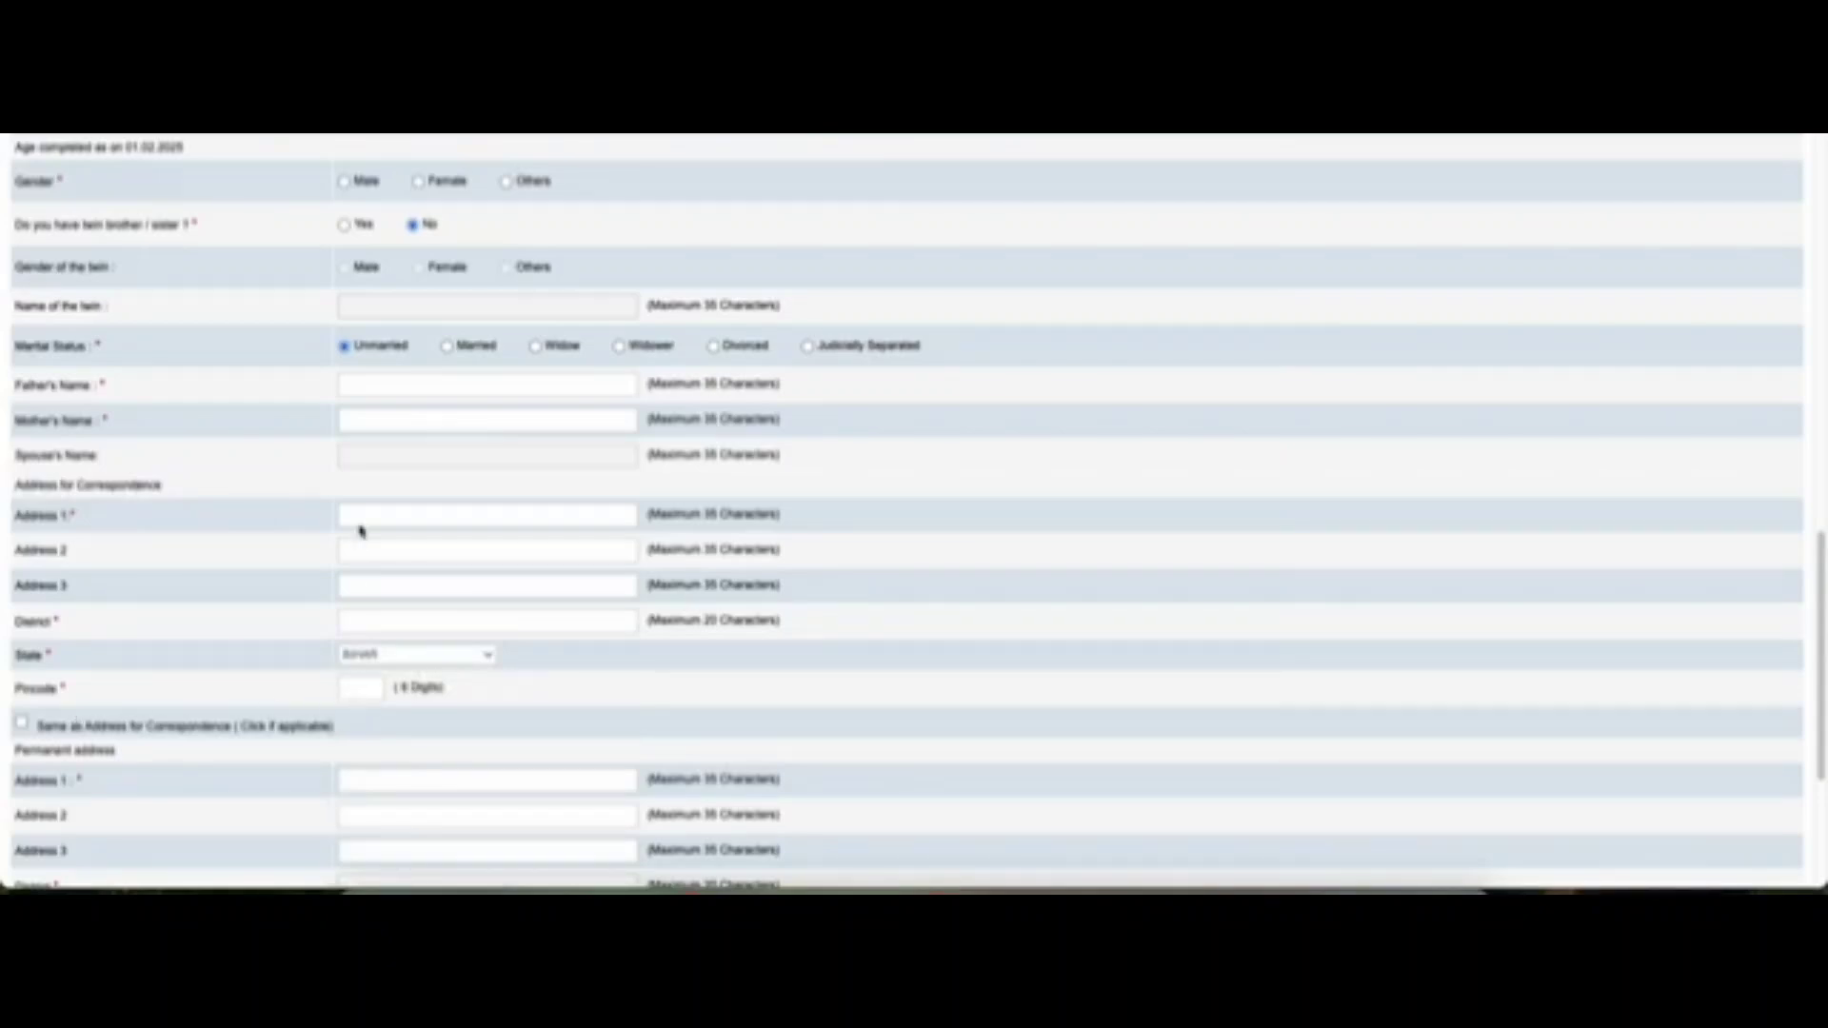
scroll(490, 605, down, 2)
scroll(489, 607, down, 1)
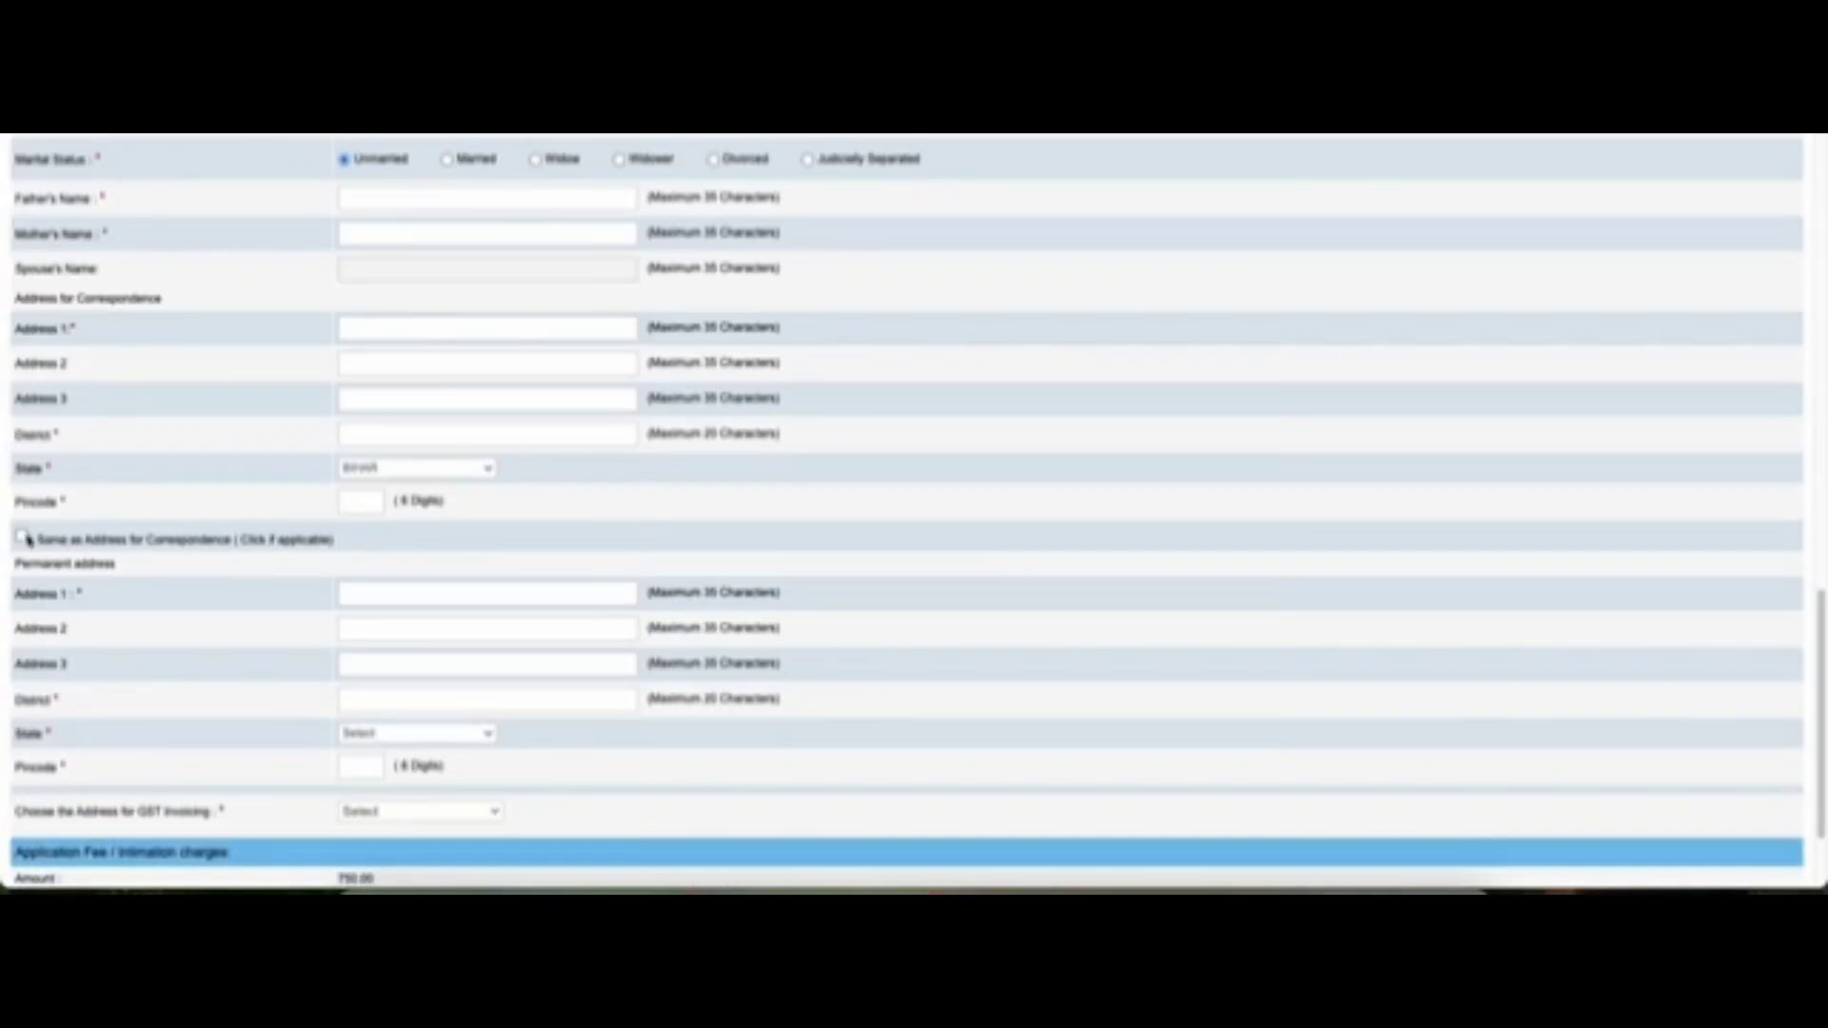
scroll(415, 598, down, 1)
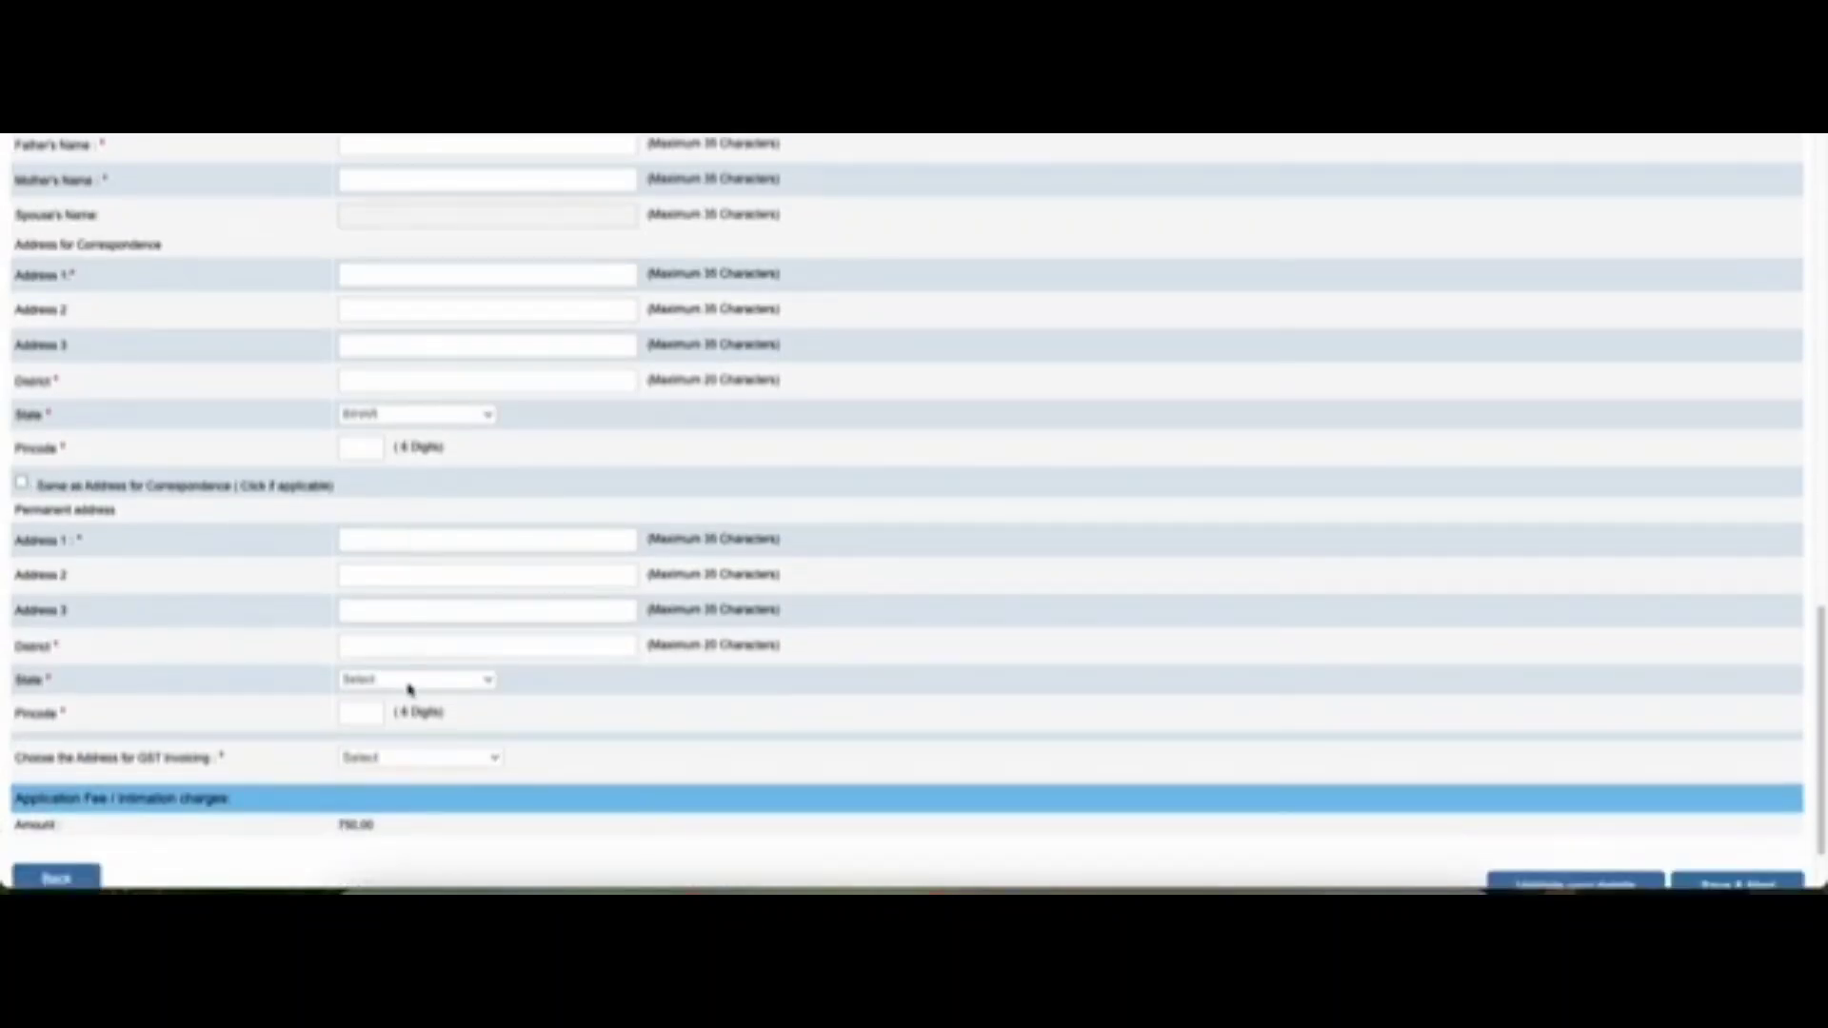
scroll(392, 768, down, 1)
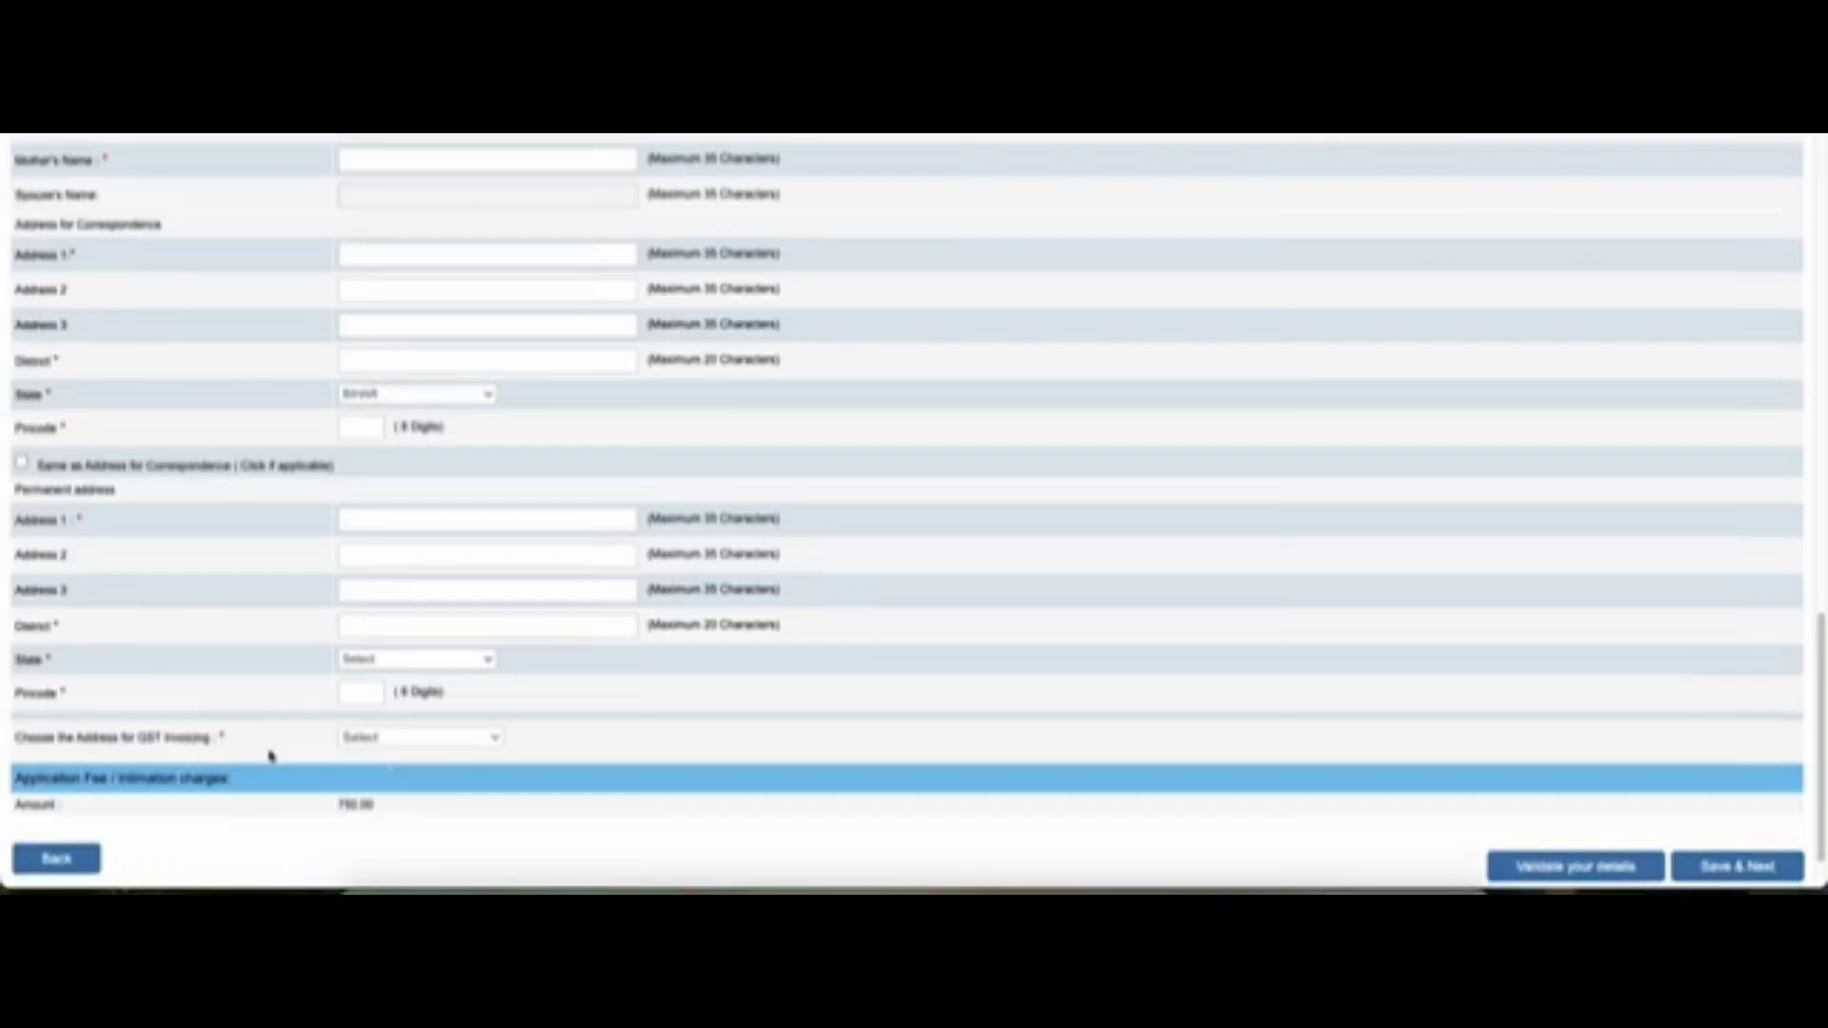
click(381, 741)
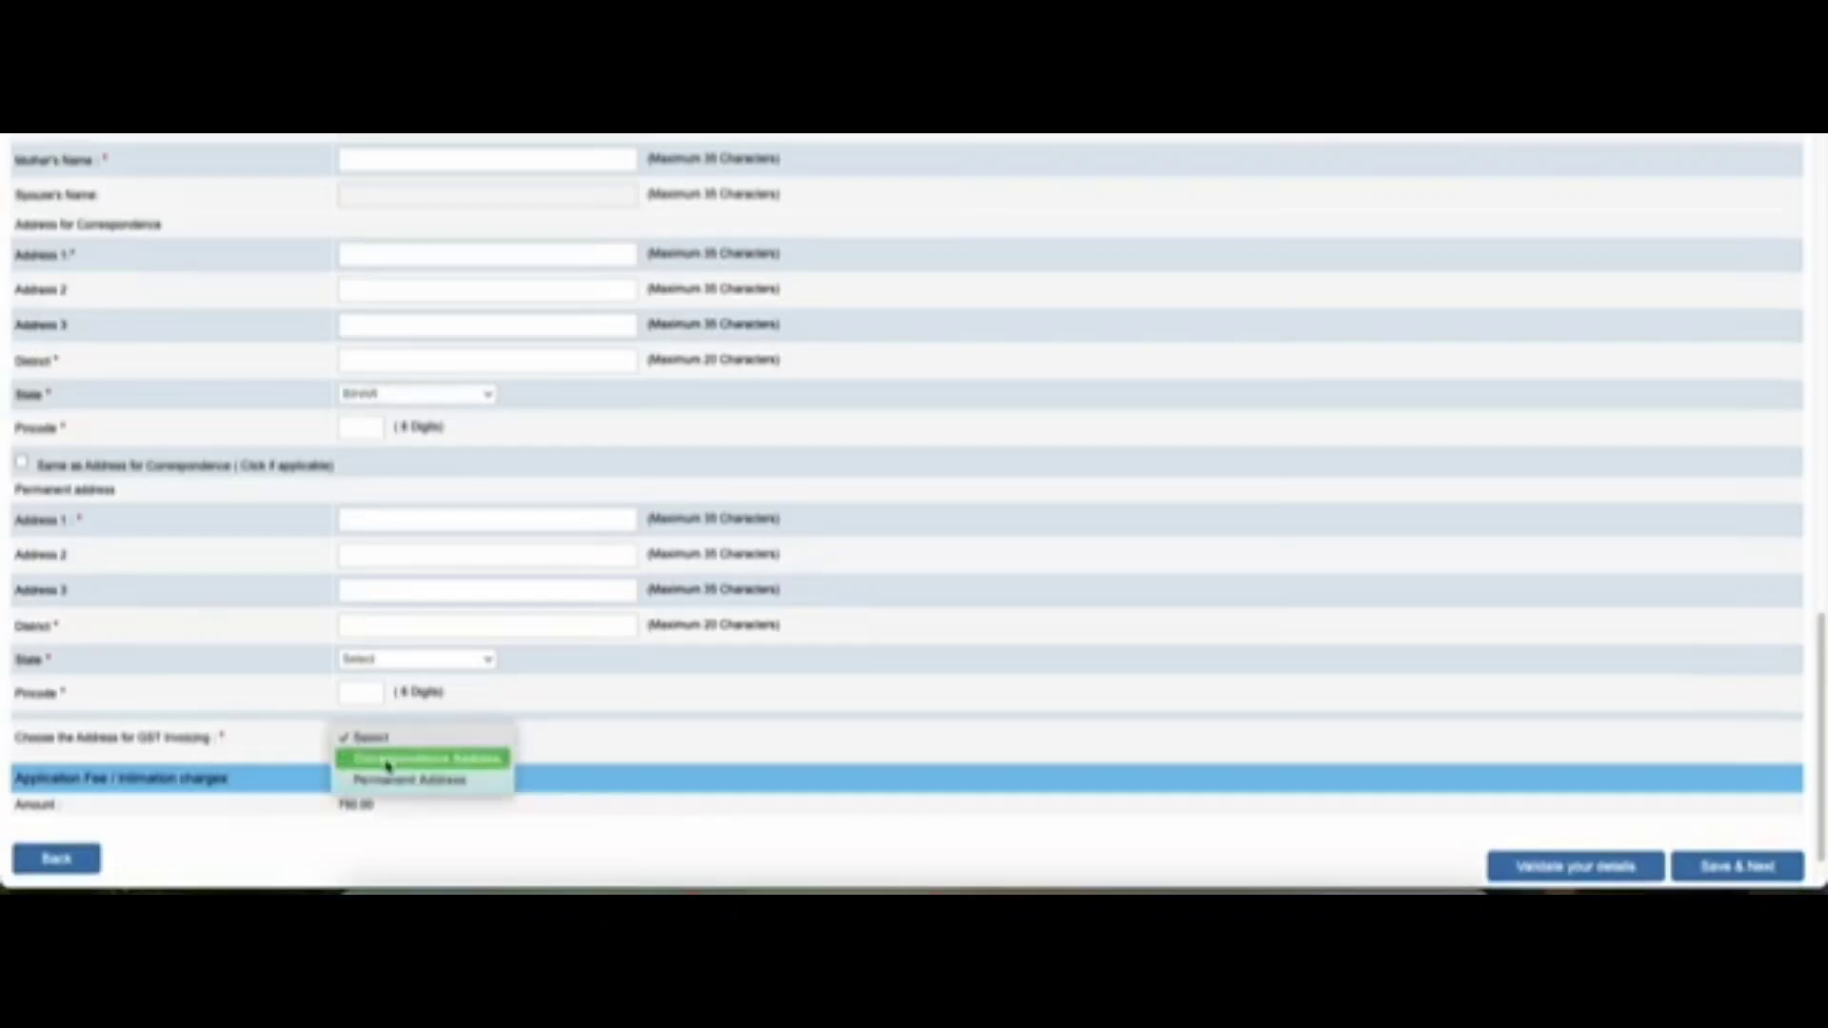
click(457, 758)
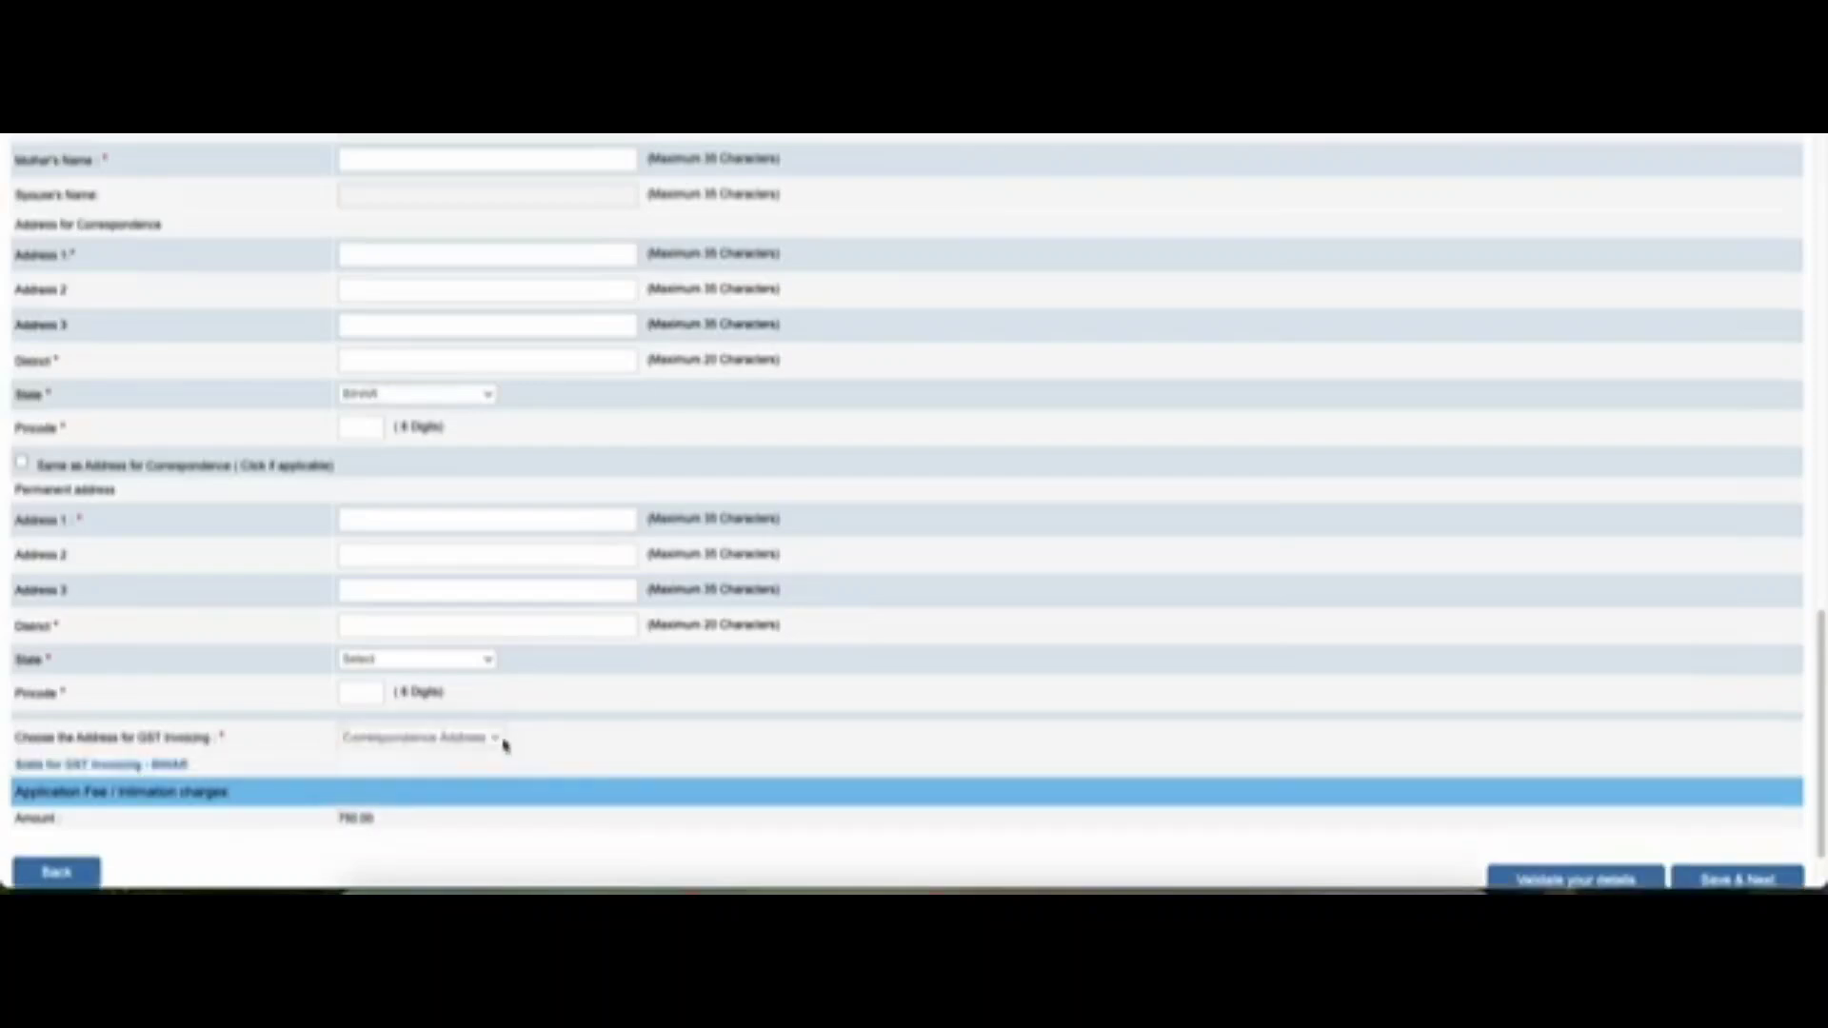
- Fill in the Graduation row with the Arts stream, the regular full-time mode of completion and First Class as the grade
scroll(639, 735, down, 1)
scroll(638, 735, down, 2)
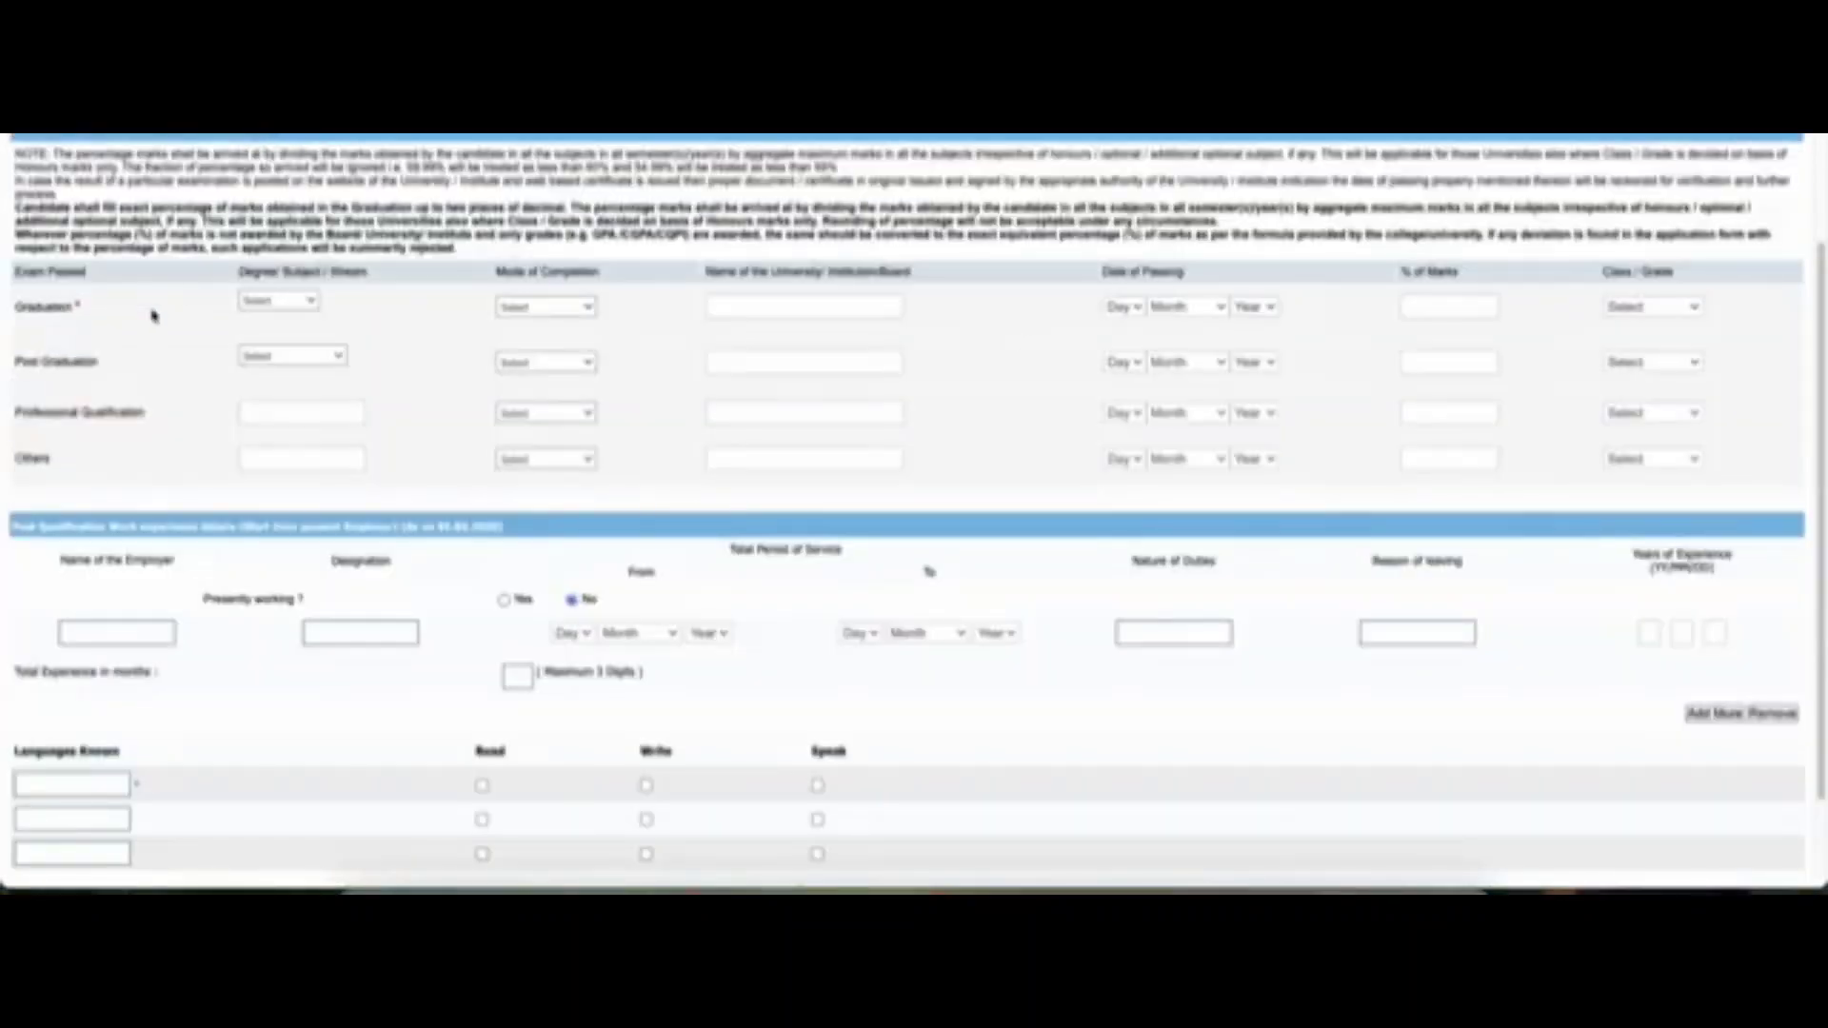
click(272, 302)
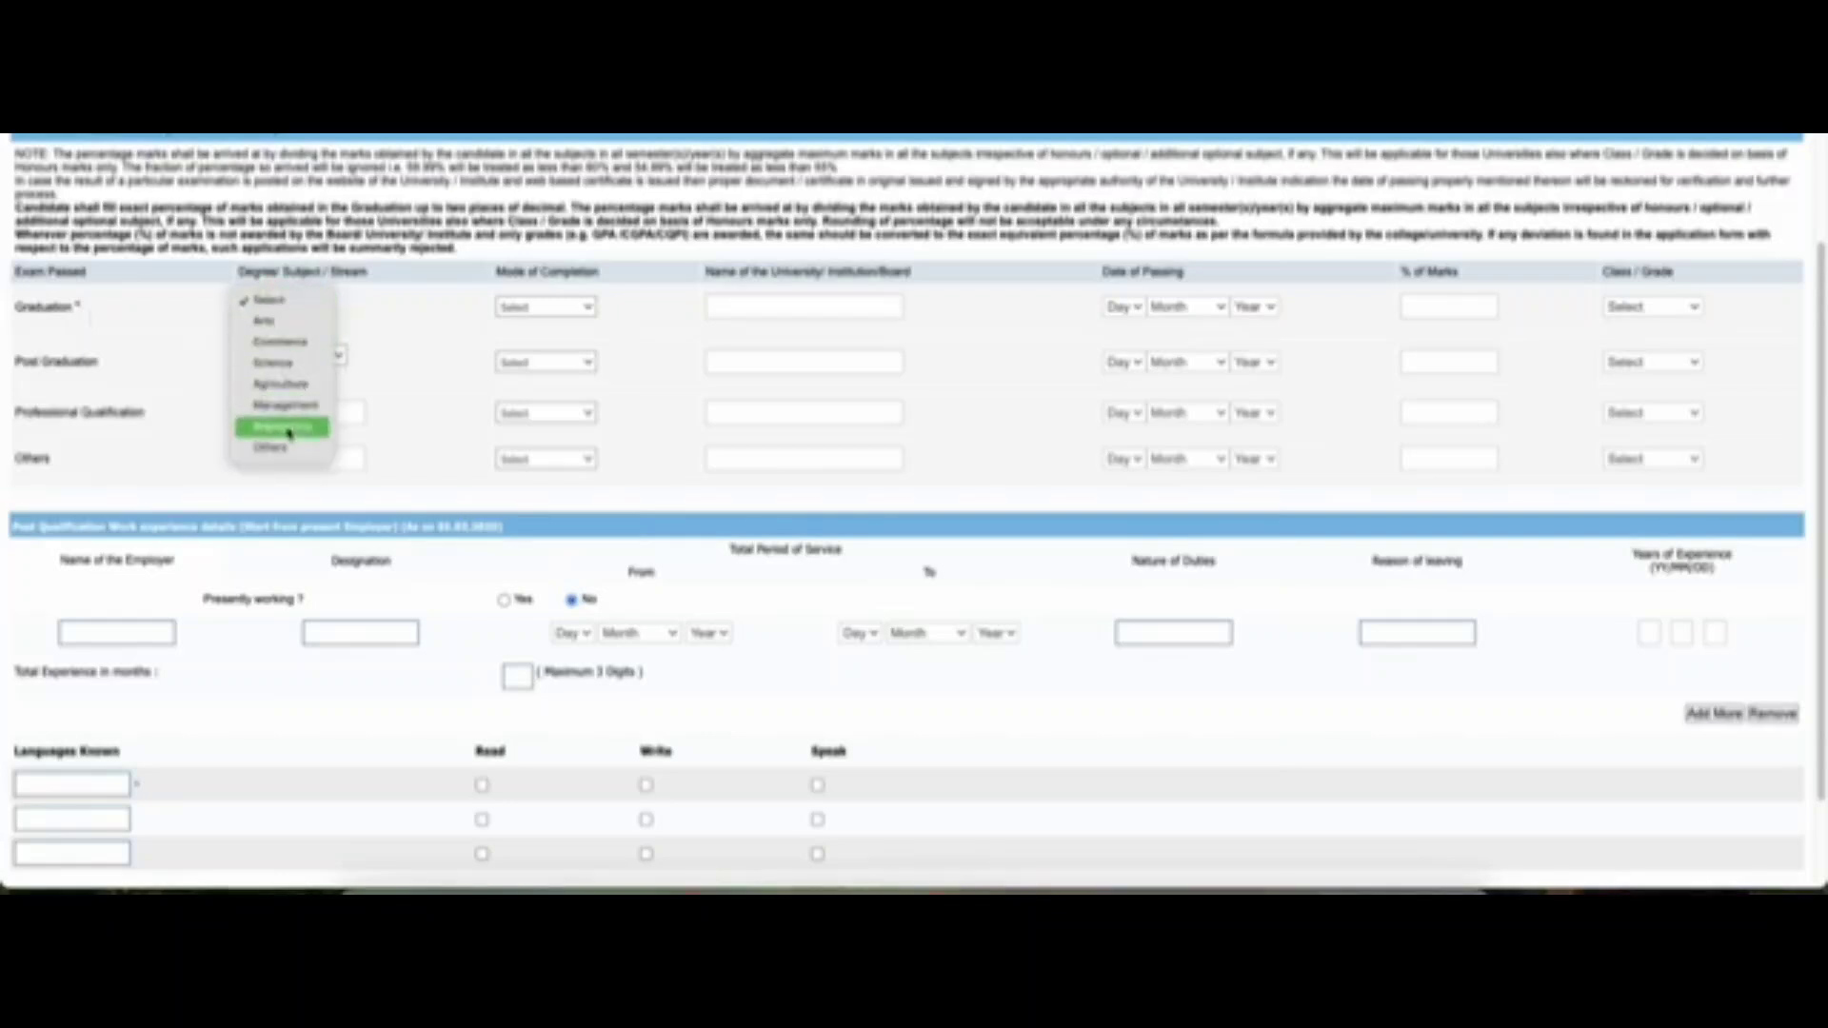
click(267, 321)
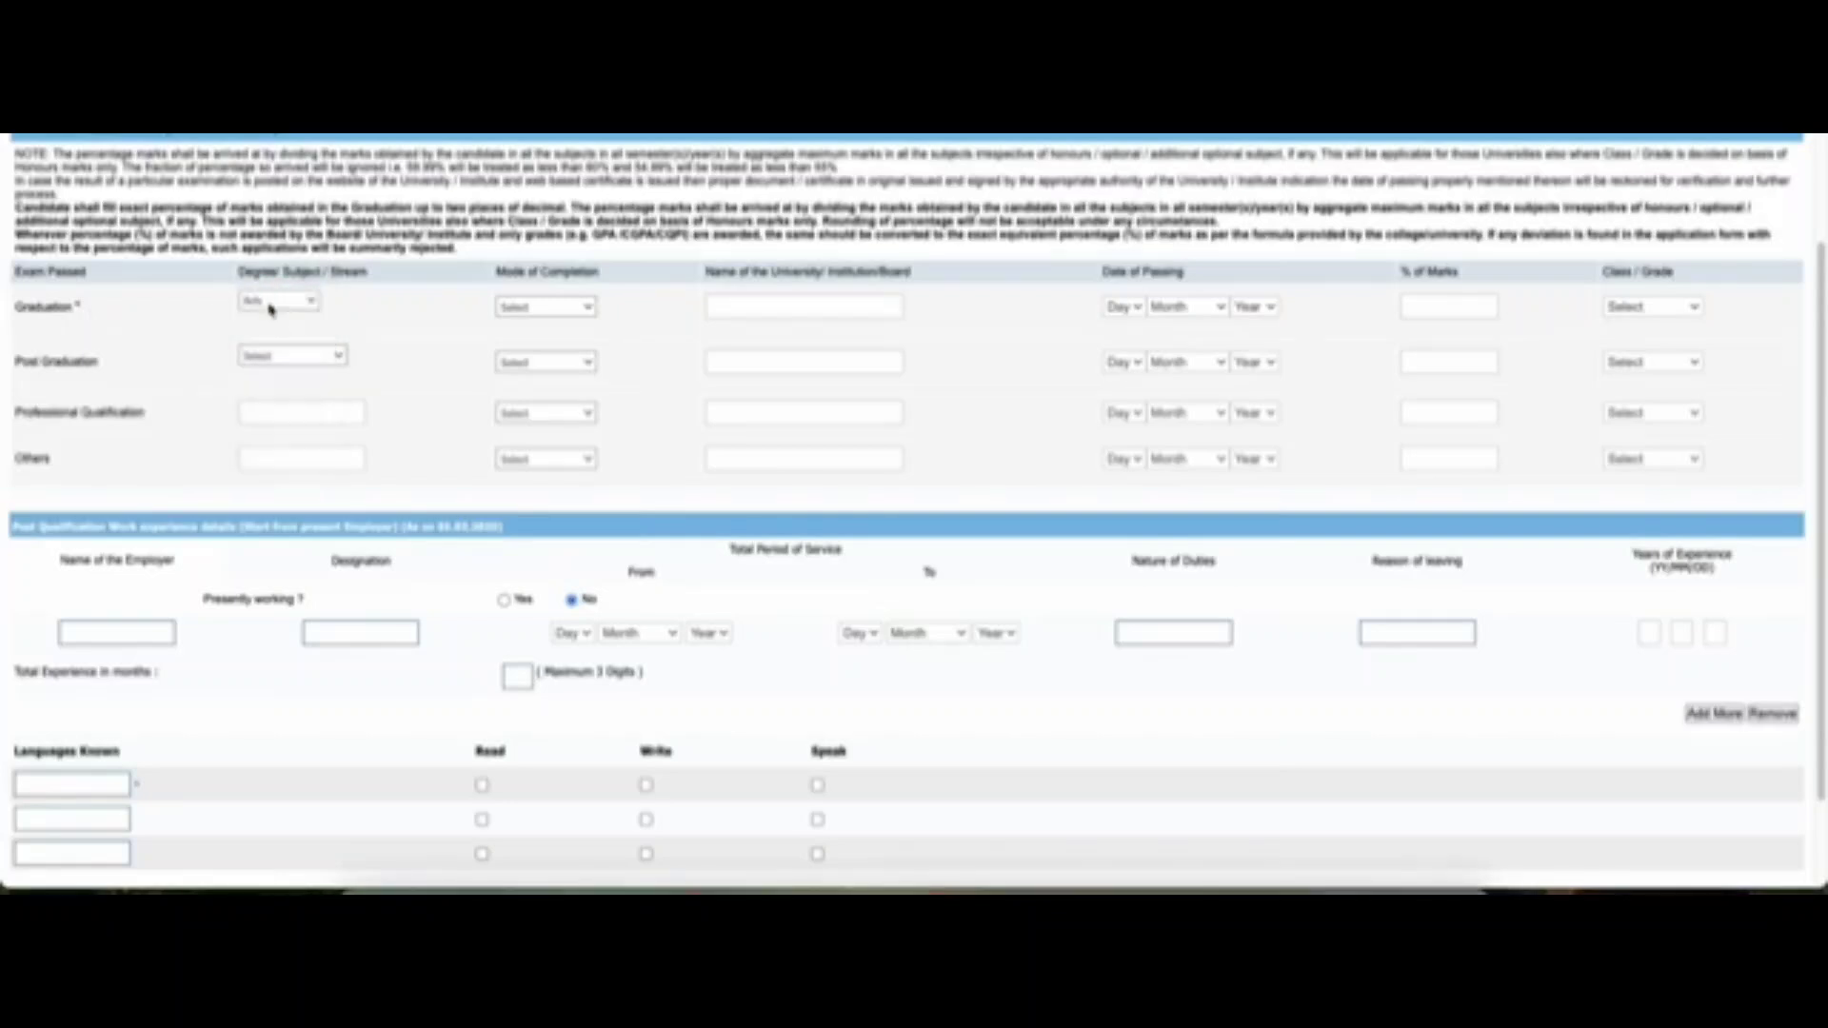
click(543, 306)
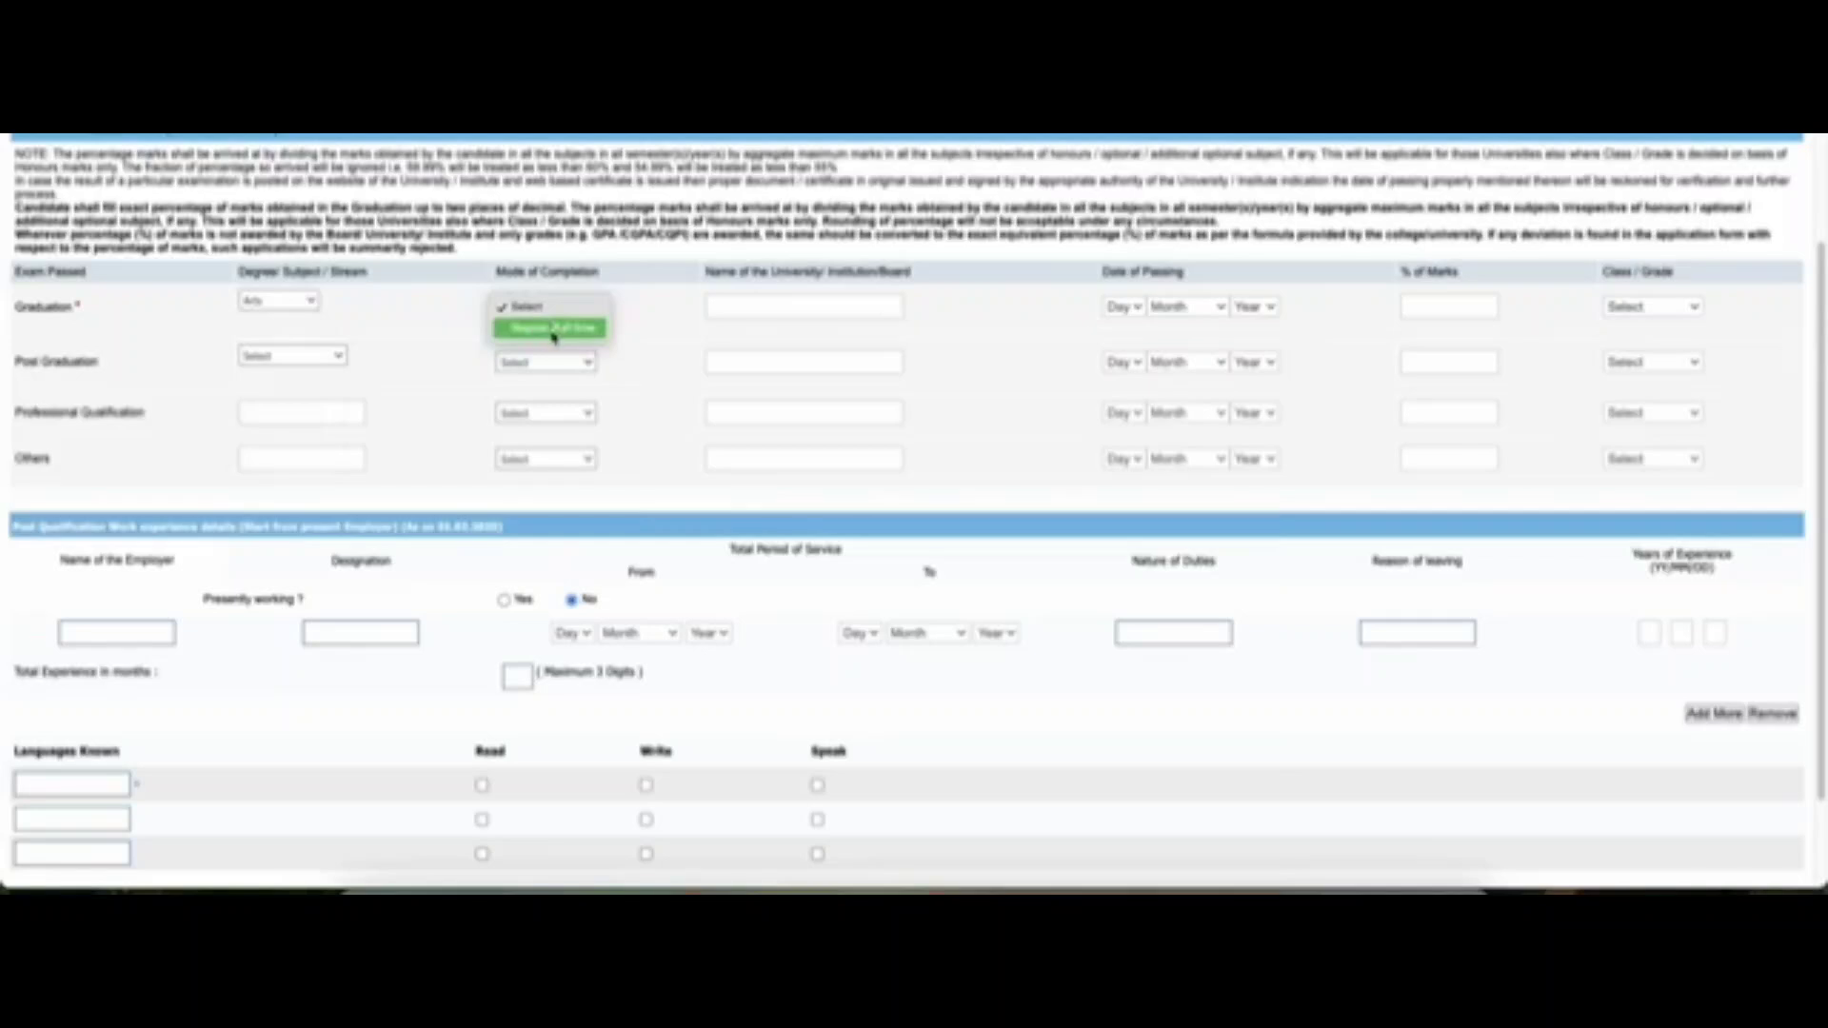
click(553, 328)
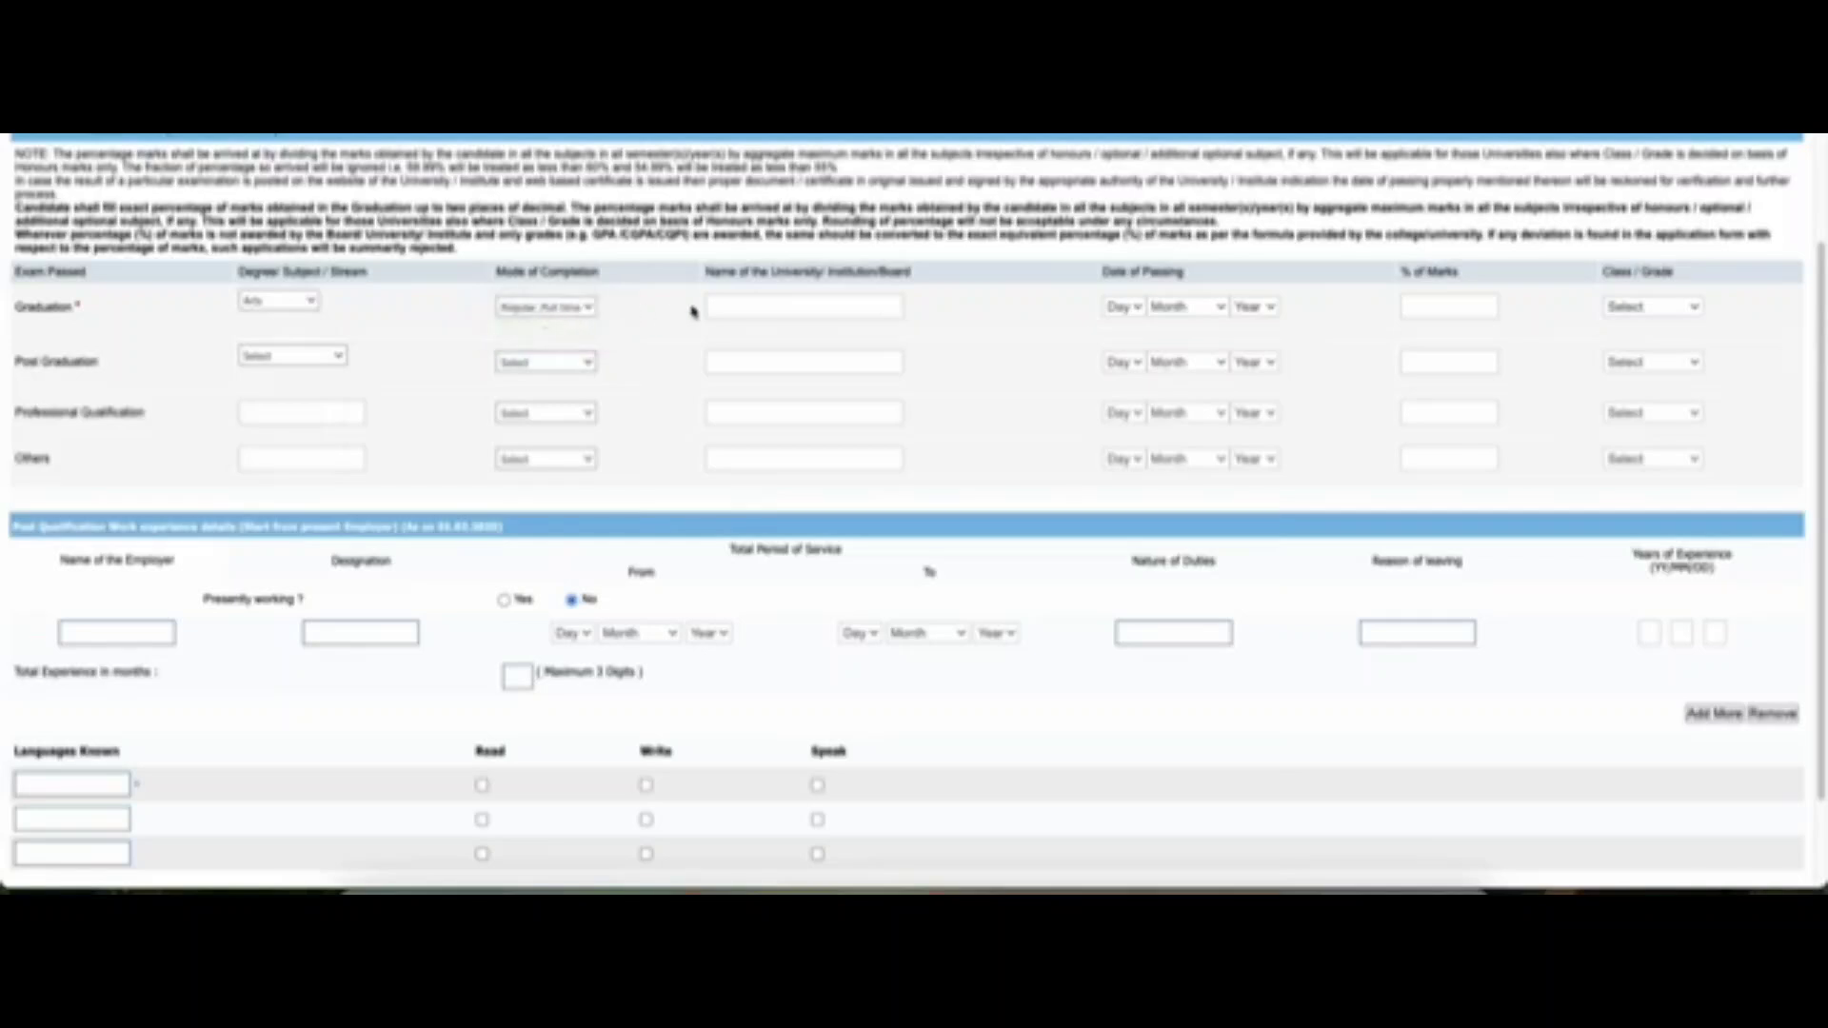
click(774, 275)
click(1641, 307)
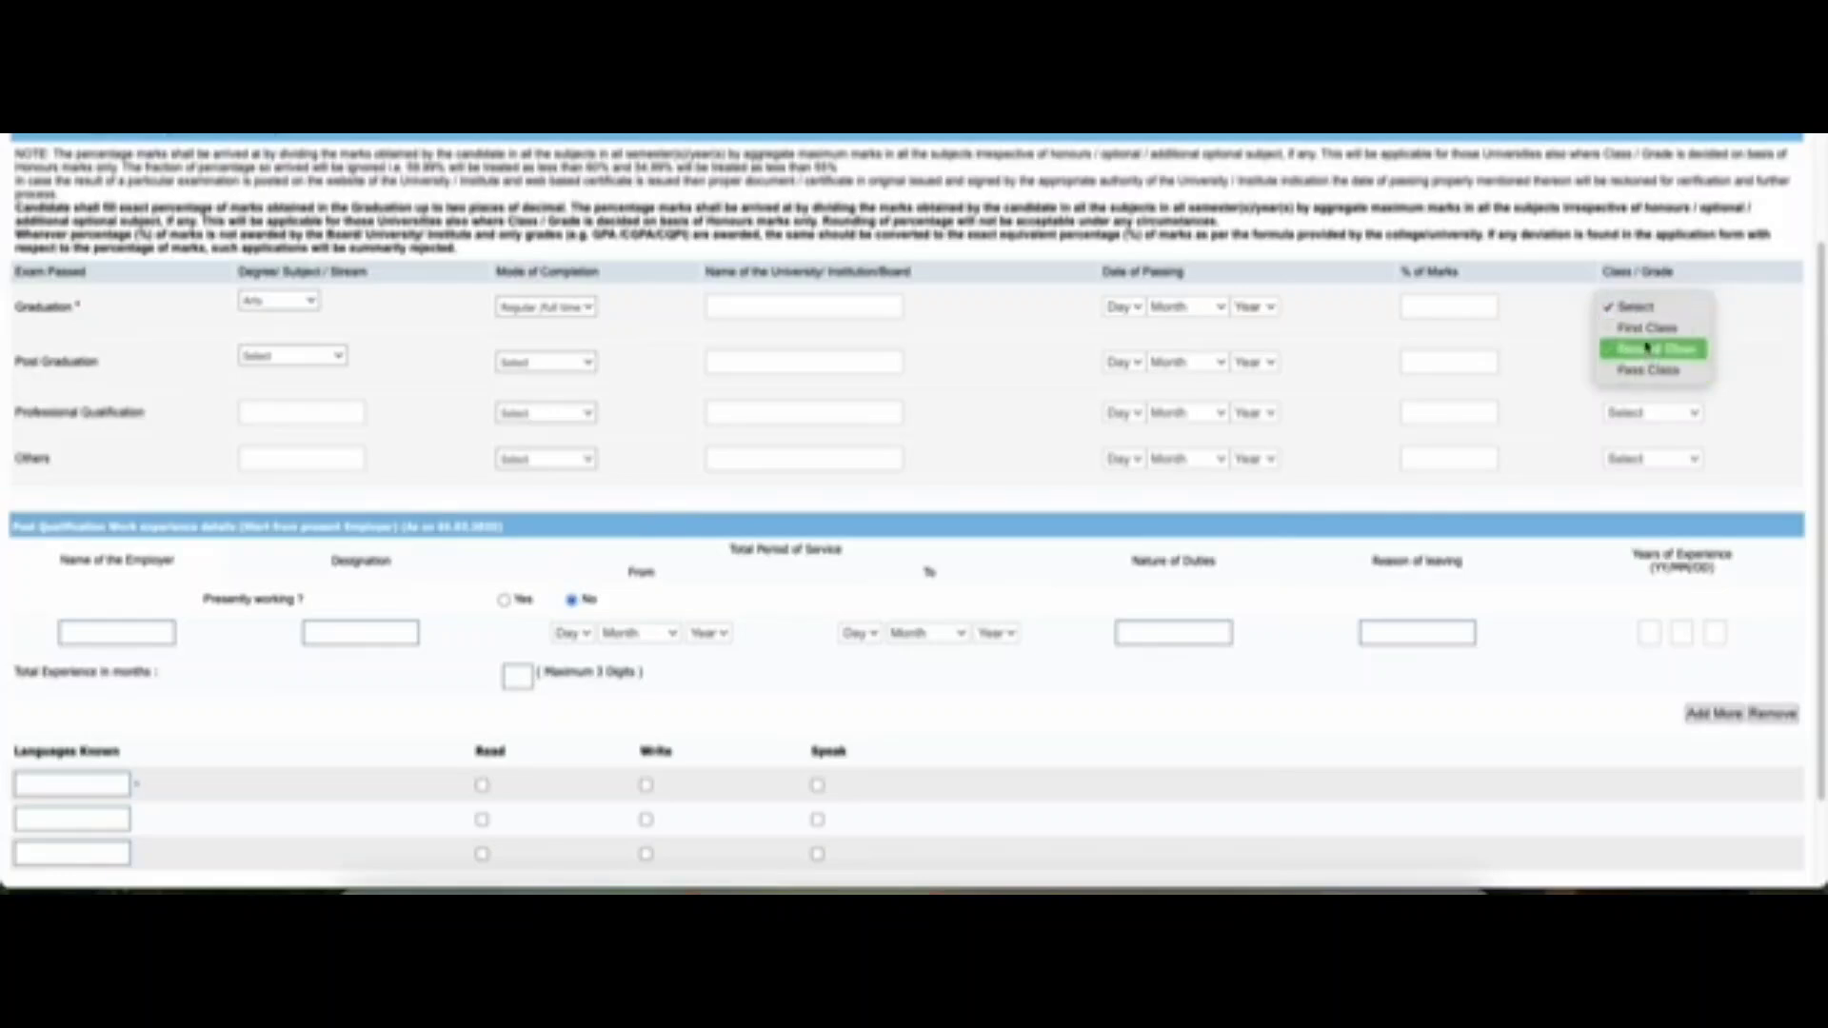
click(1648, 328)
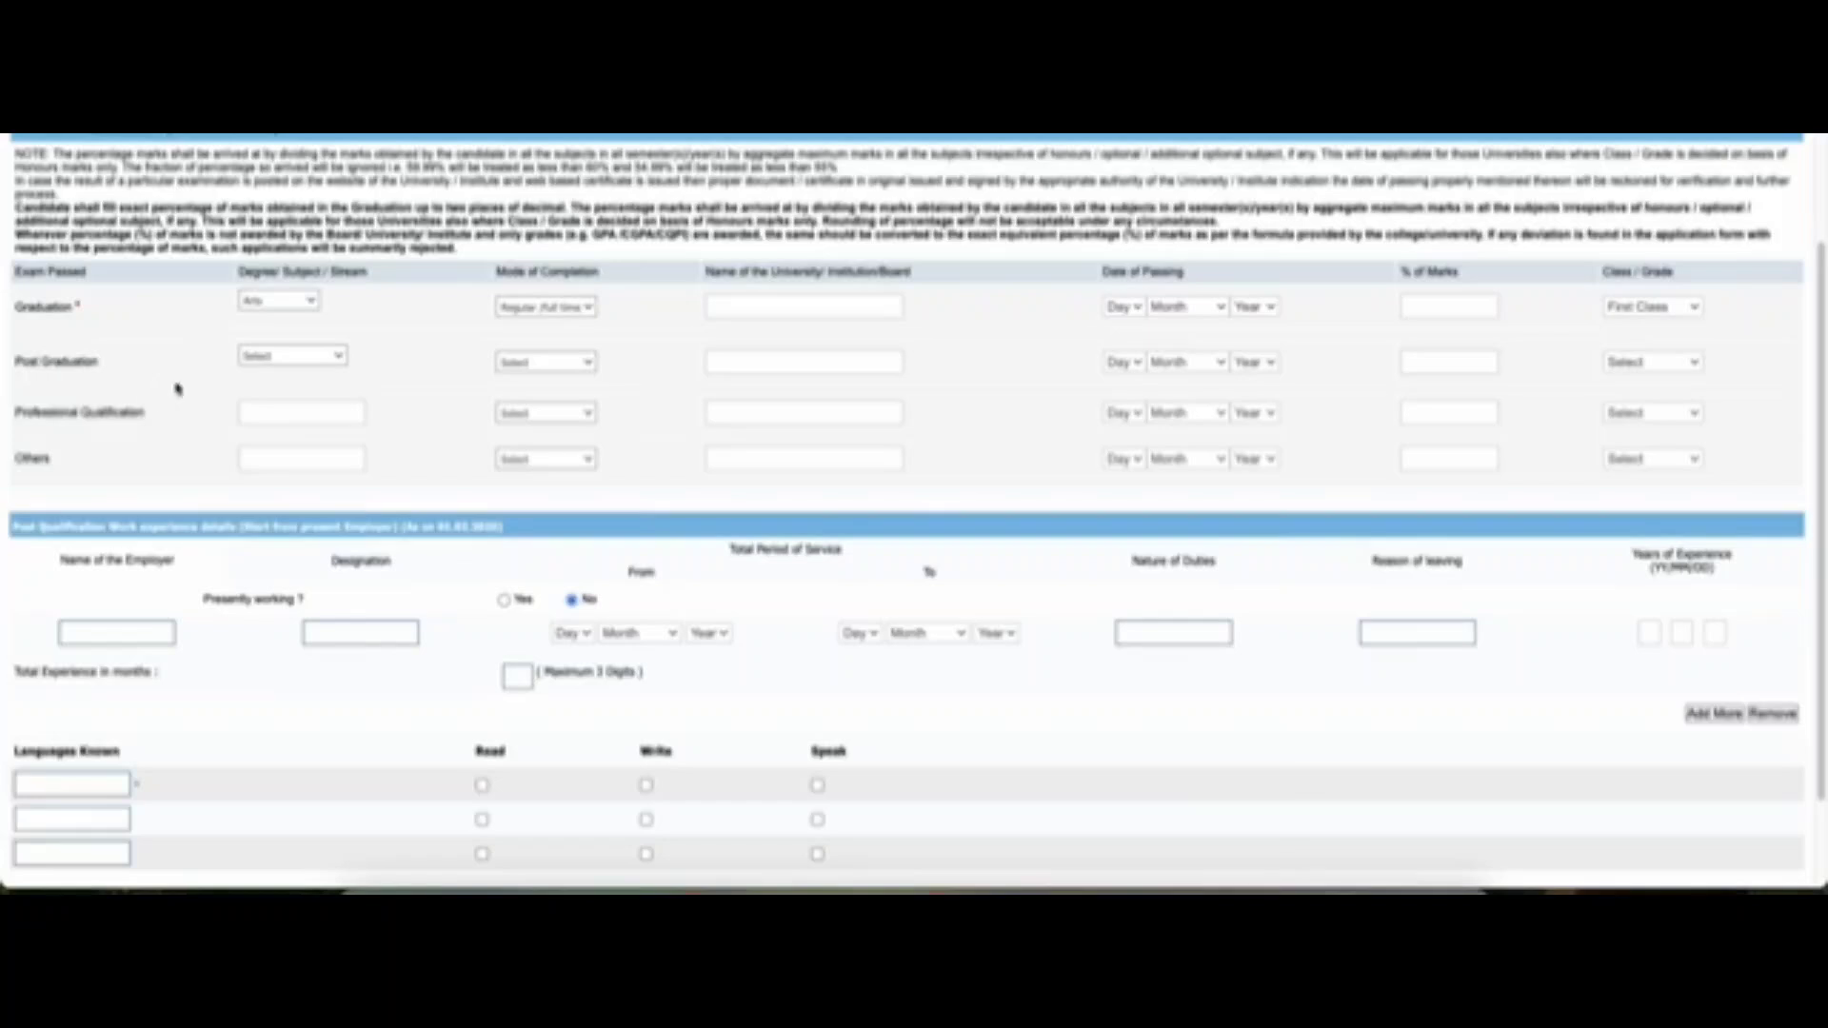
- Set the Post Graduation stream to Arts and its mode of completion to regular full time
click(271, 359)
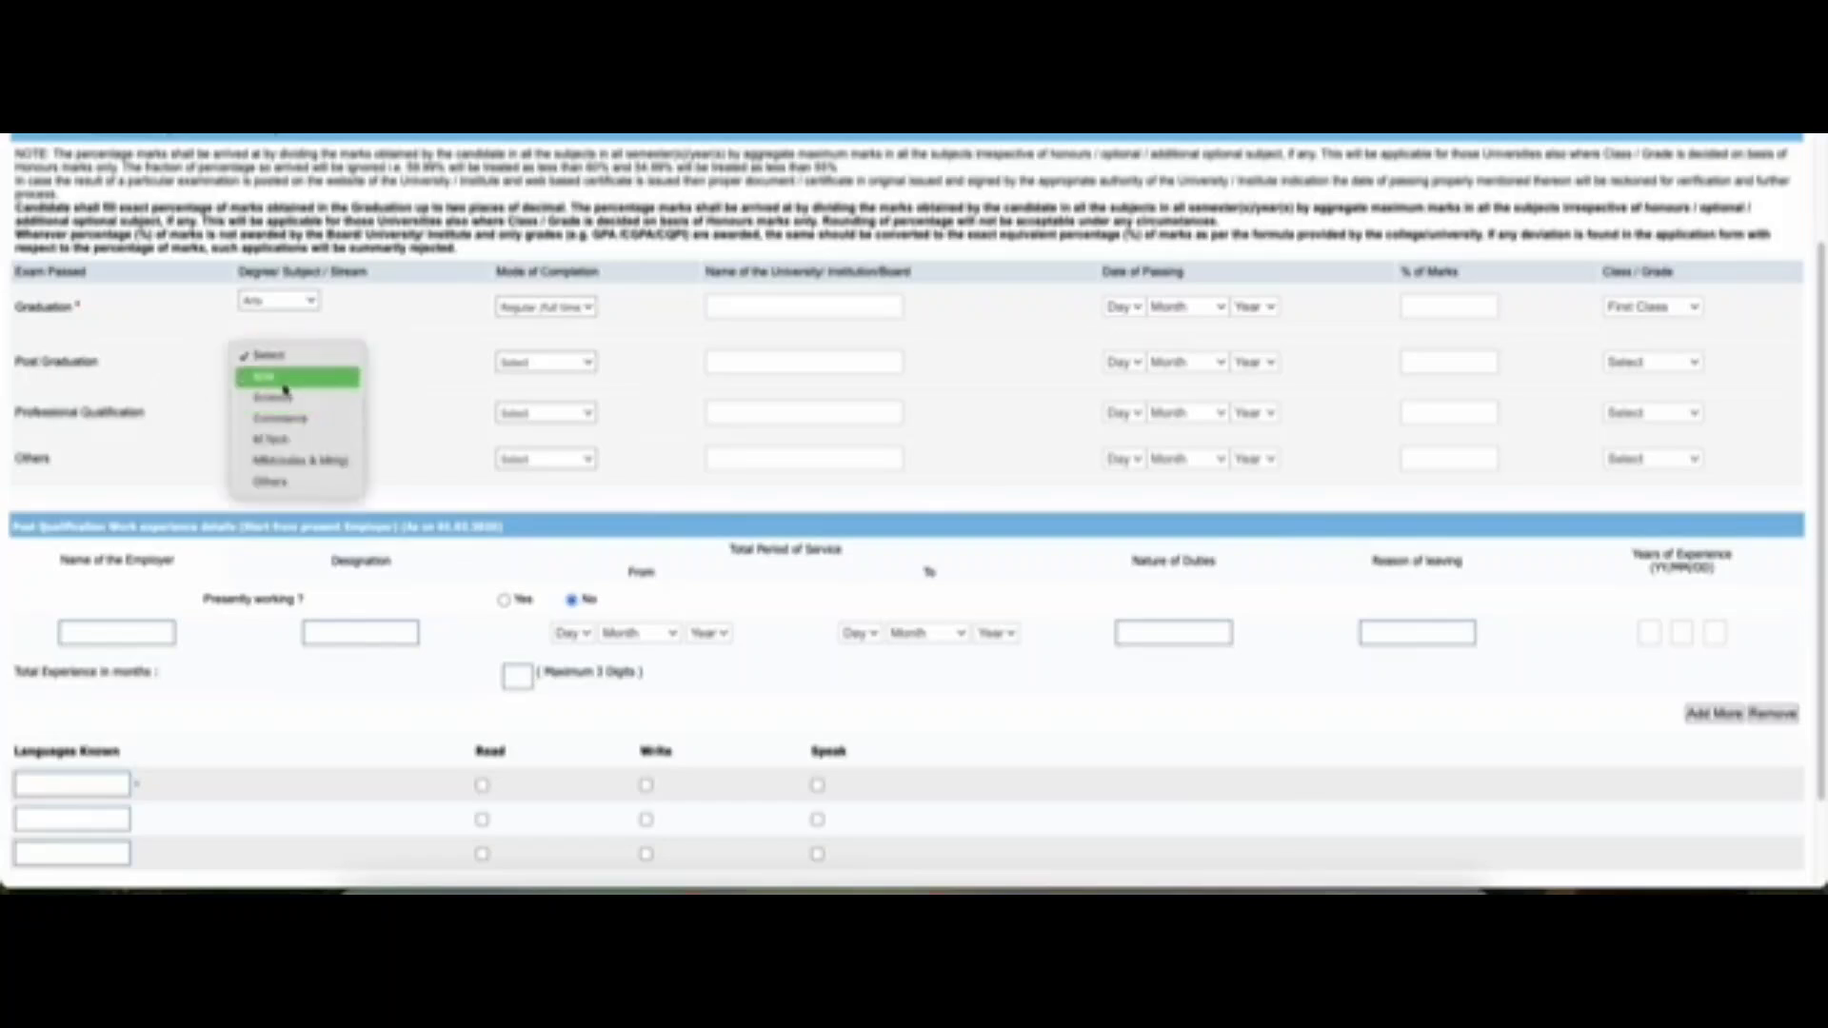
click(286, 419)
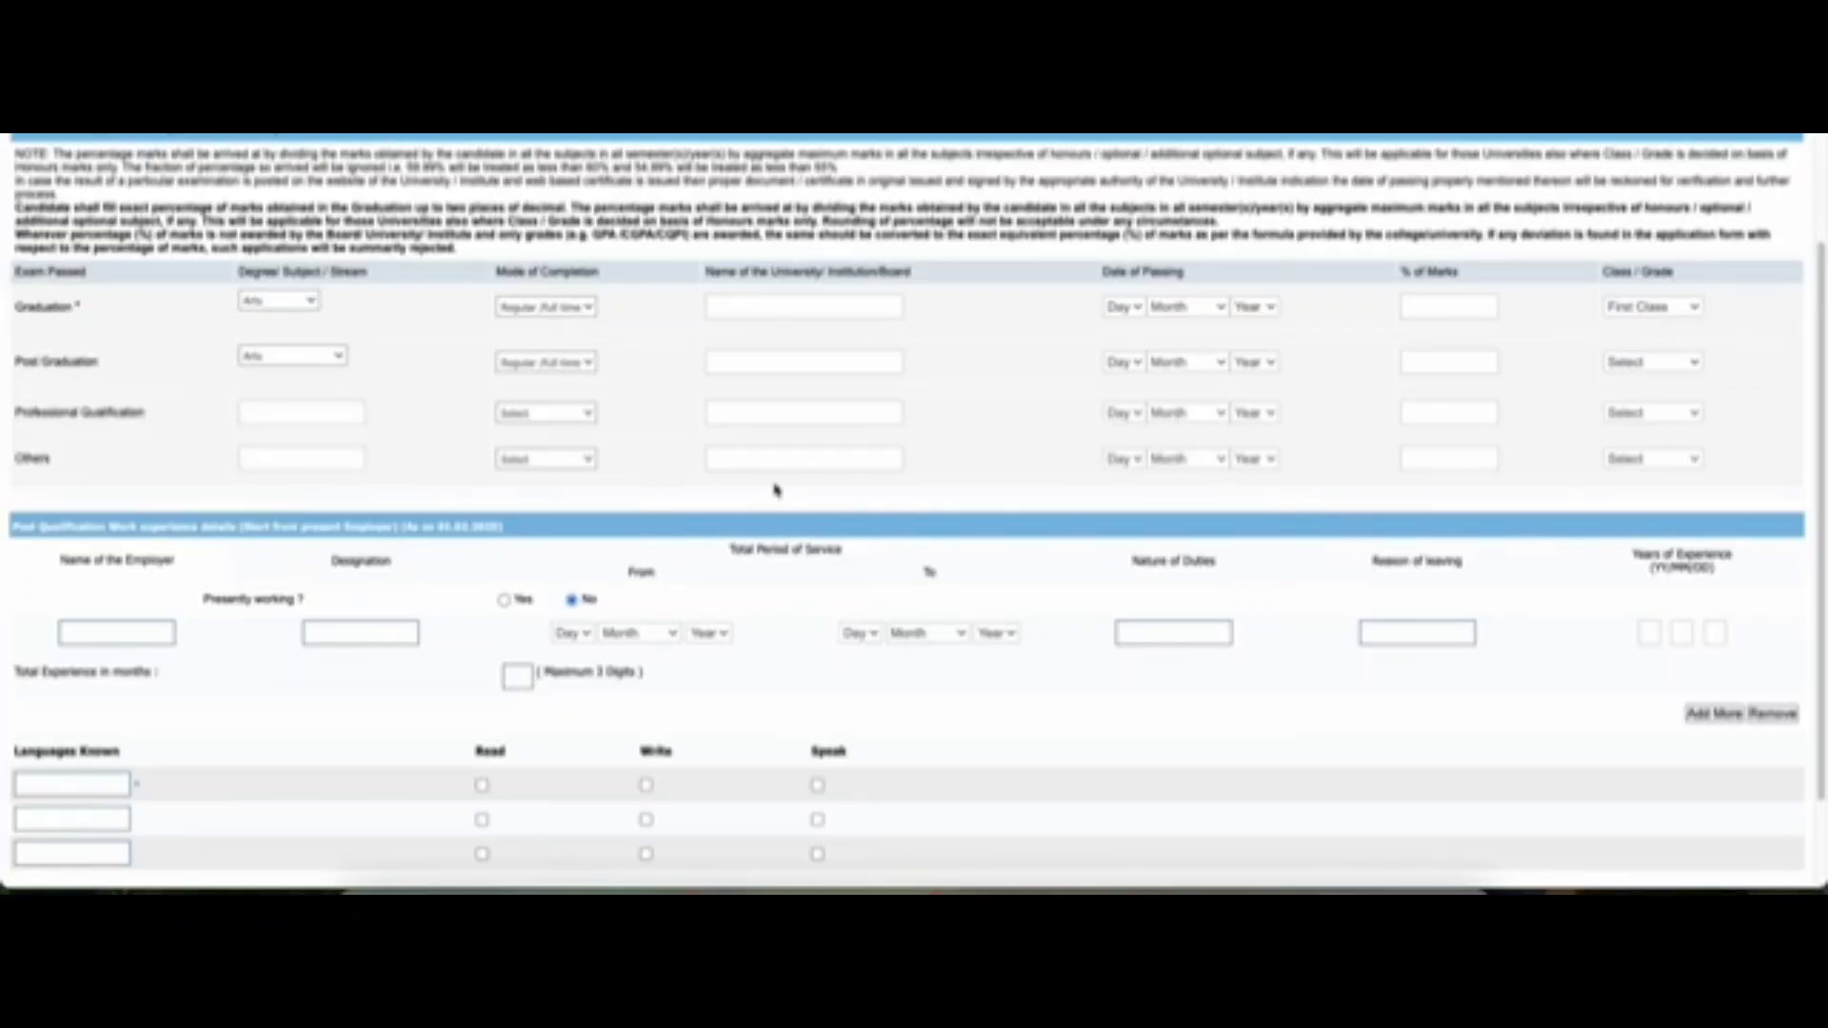
scroll(776, 491, down, 2)
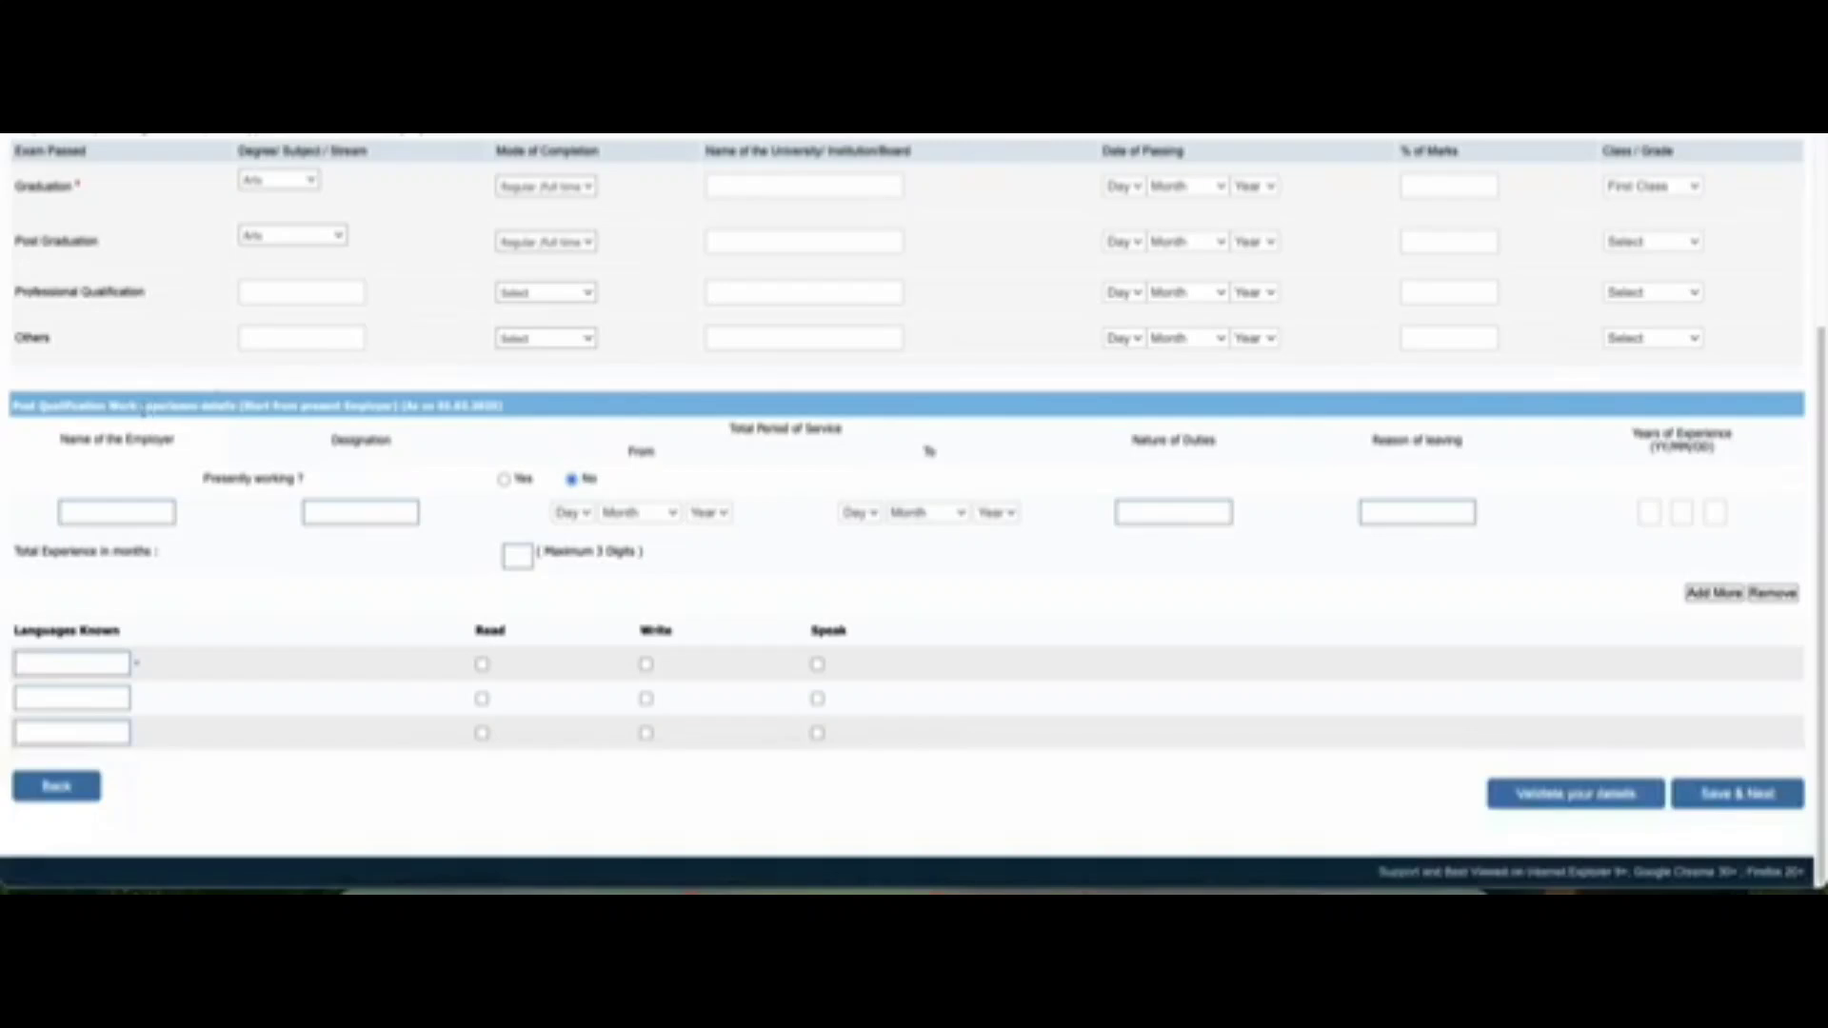
click(187, 413)
- Enter "eng" as the first known language and mark it as read, written and spoken
click(81, 666)
text(eng)
click(482, 665)
click(645, 665)
click(817, 665)
- Add "hind" and "bhoj" as the second and third known languages, marking both as read, written and spoken
click(77, 694)
click(482, 699)
click(646, 699)
click(817, 699)
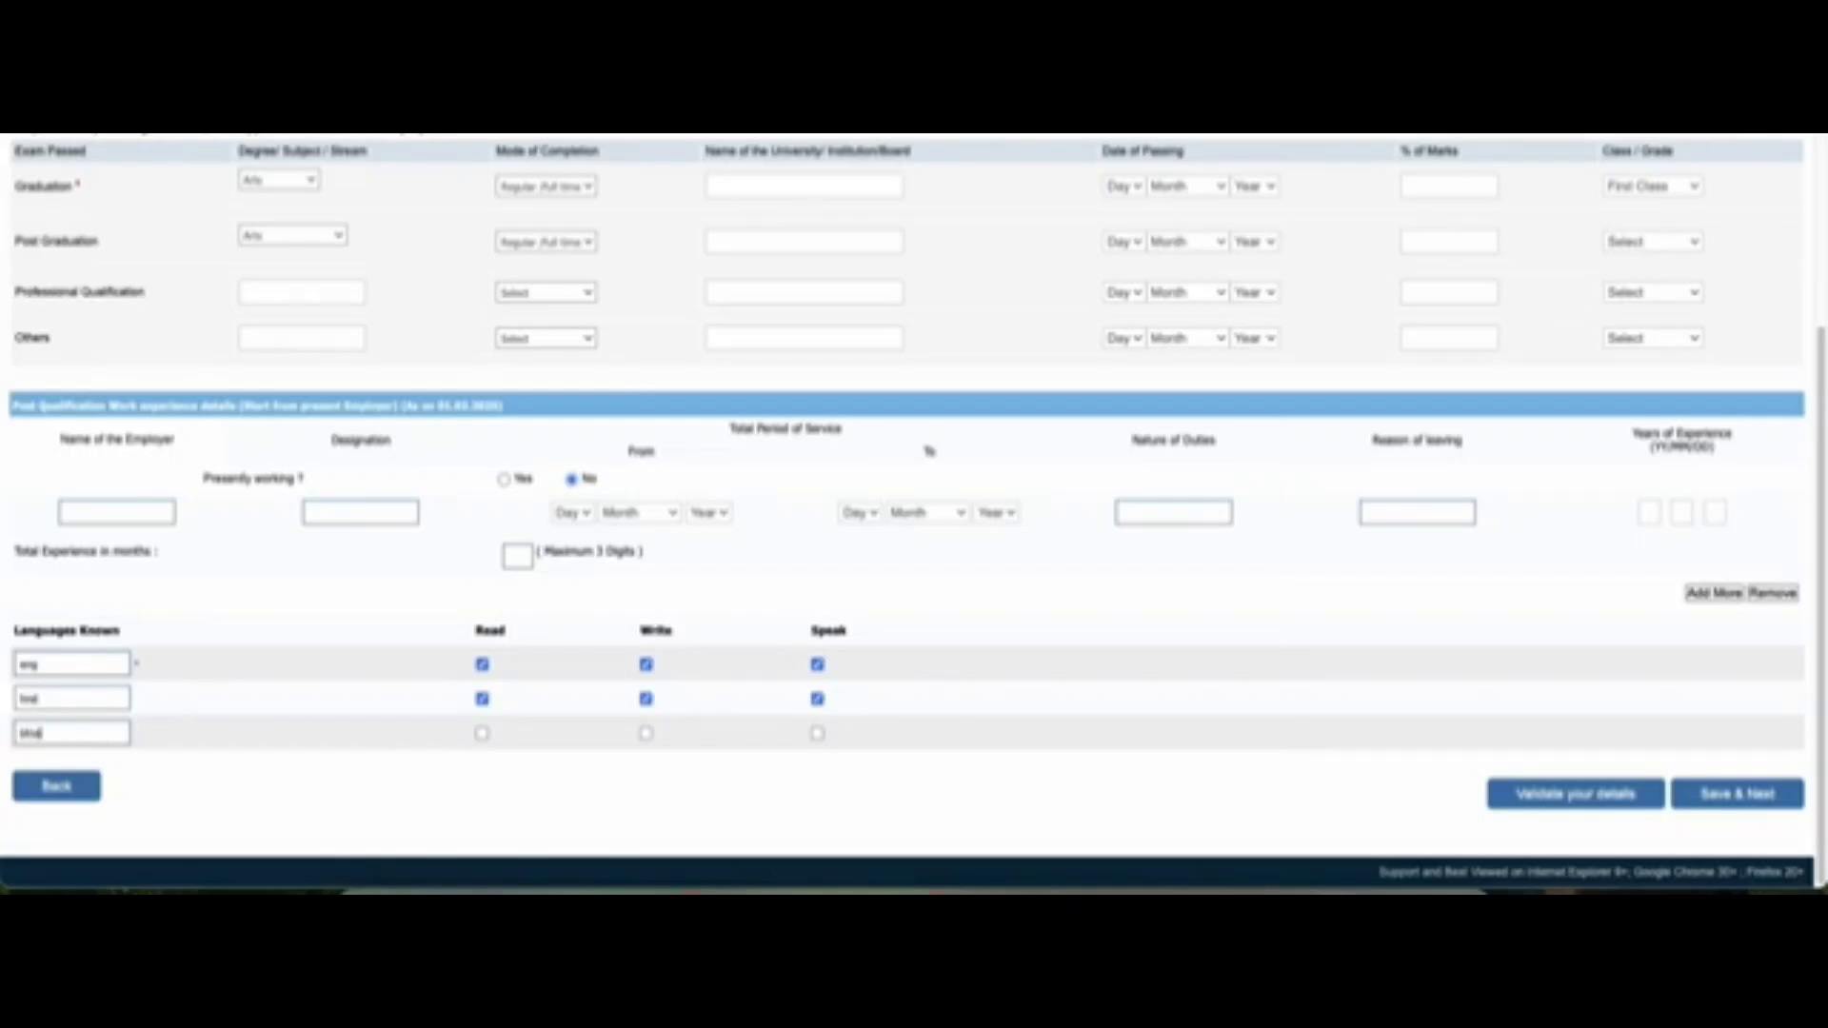
click(482, 734)
click(646, 733)
click(817, 733)
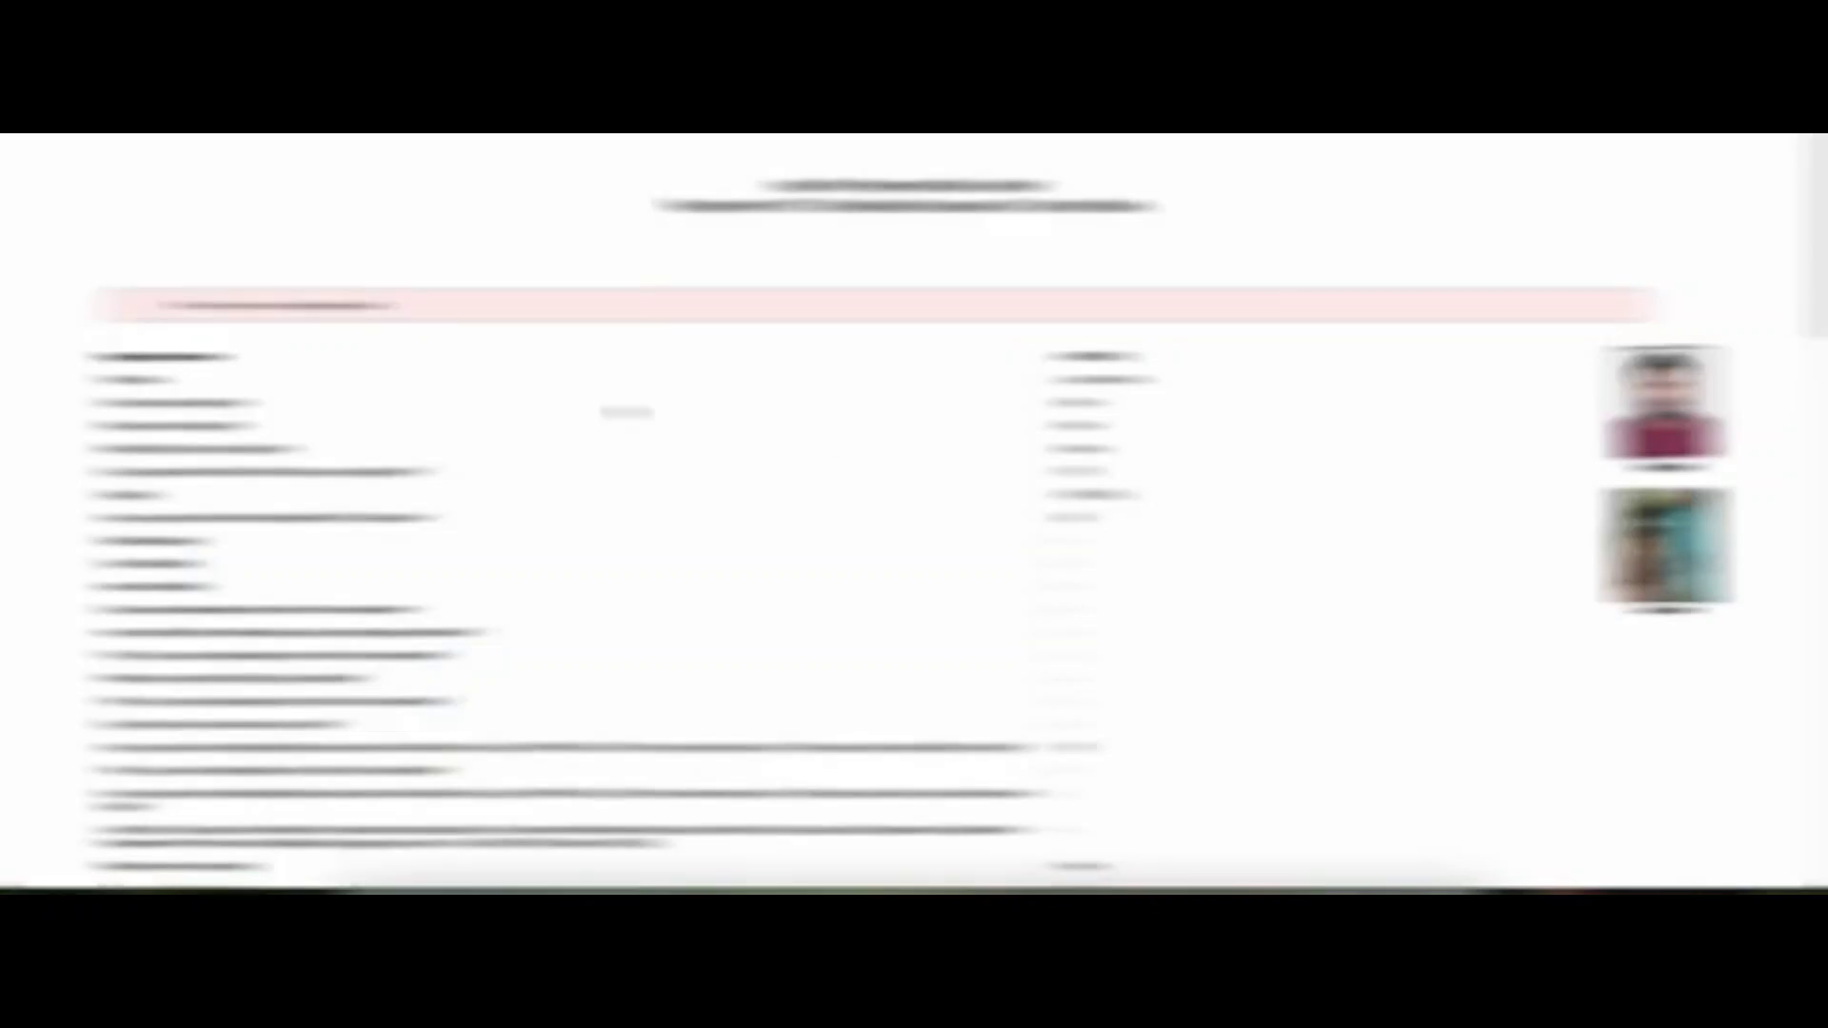
- Review the whole application preview through to its end and complete the registration
scroll(1071, 609, down, 1)
scroll(914, 509, down, 10)
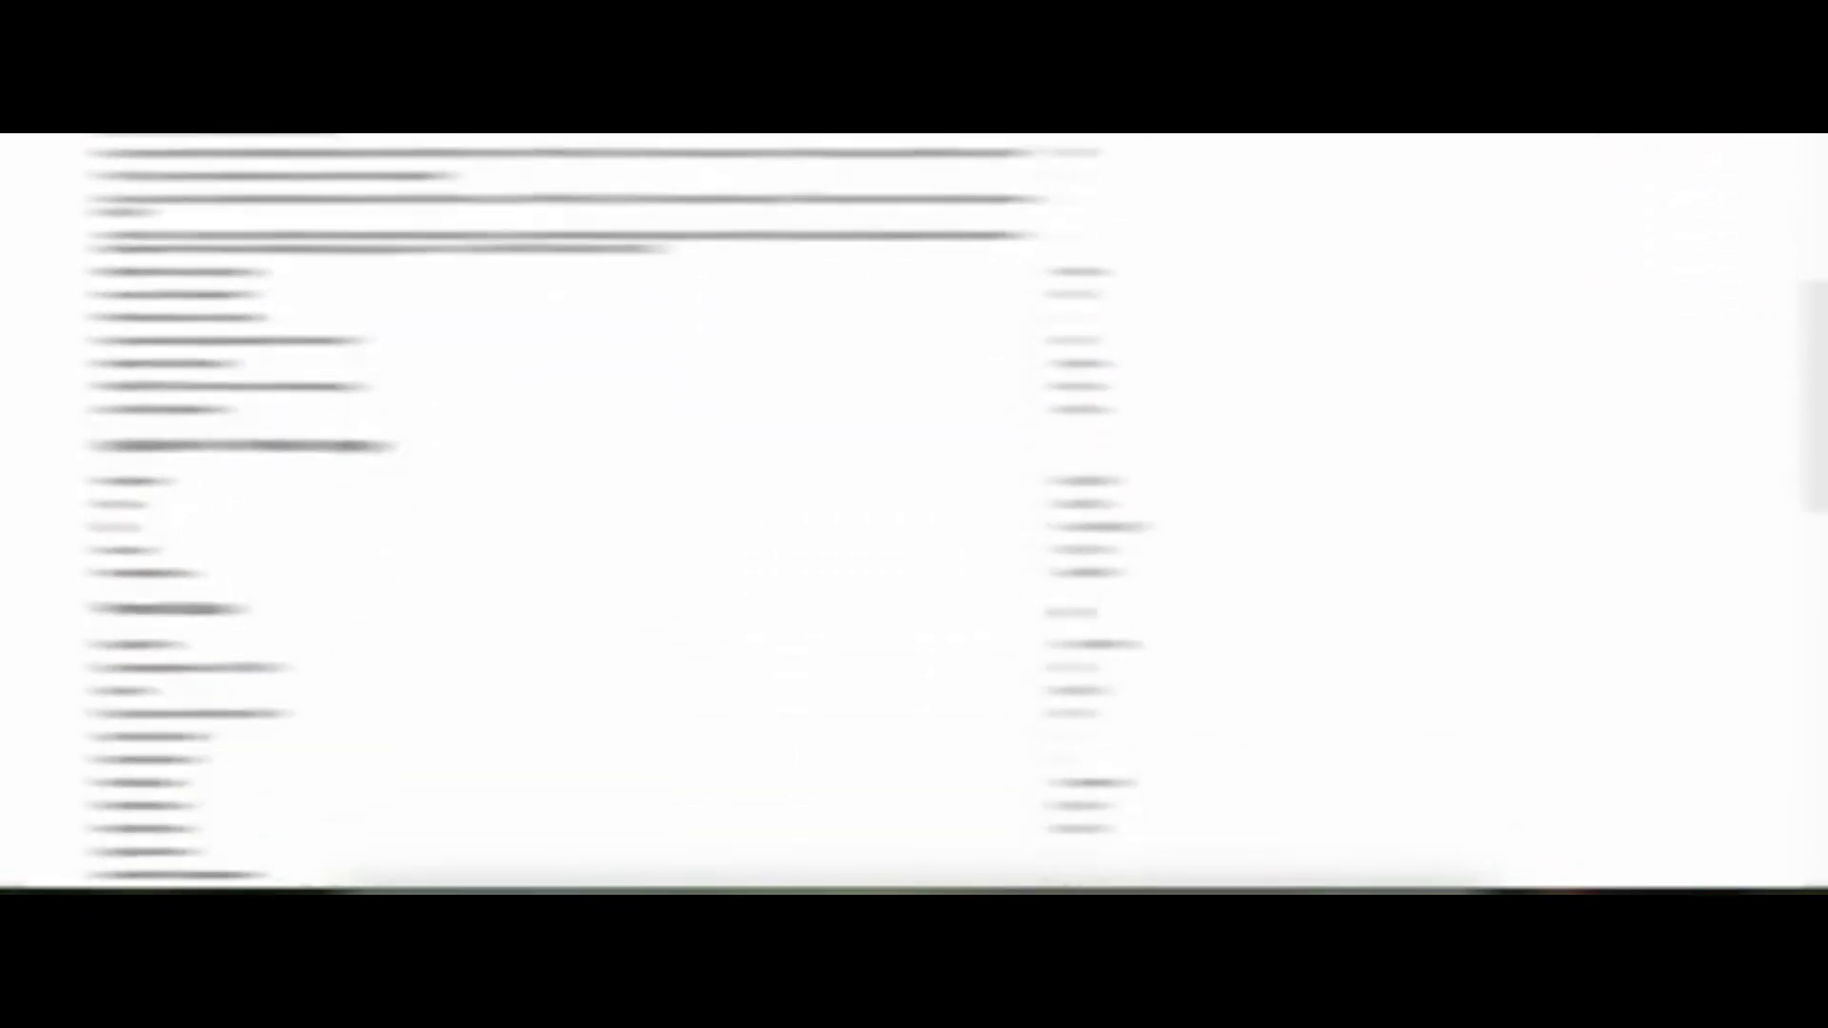
scroll(914, 512, down, 5)
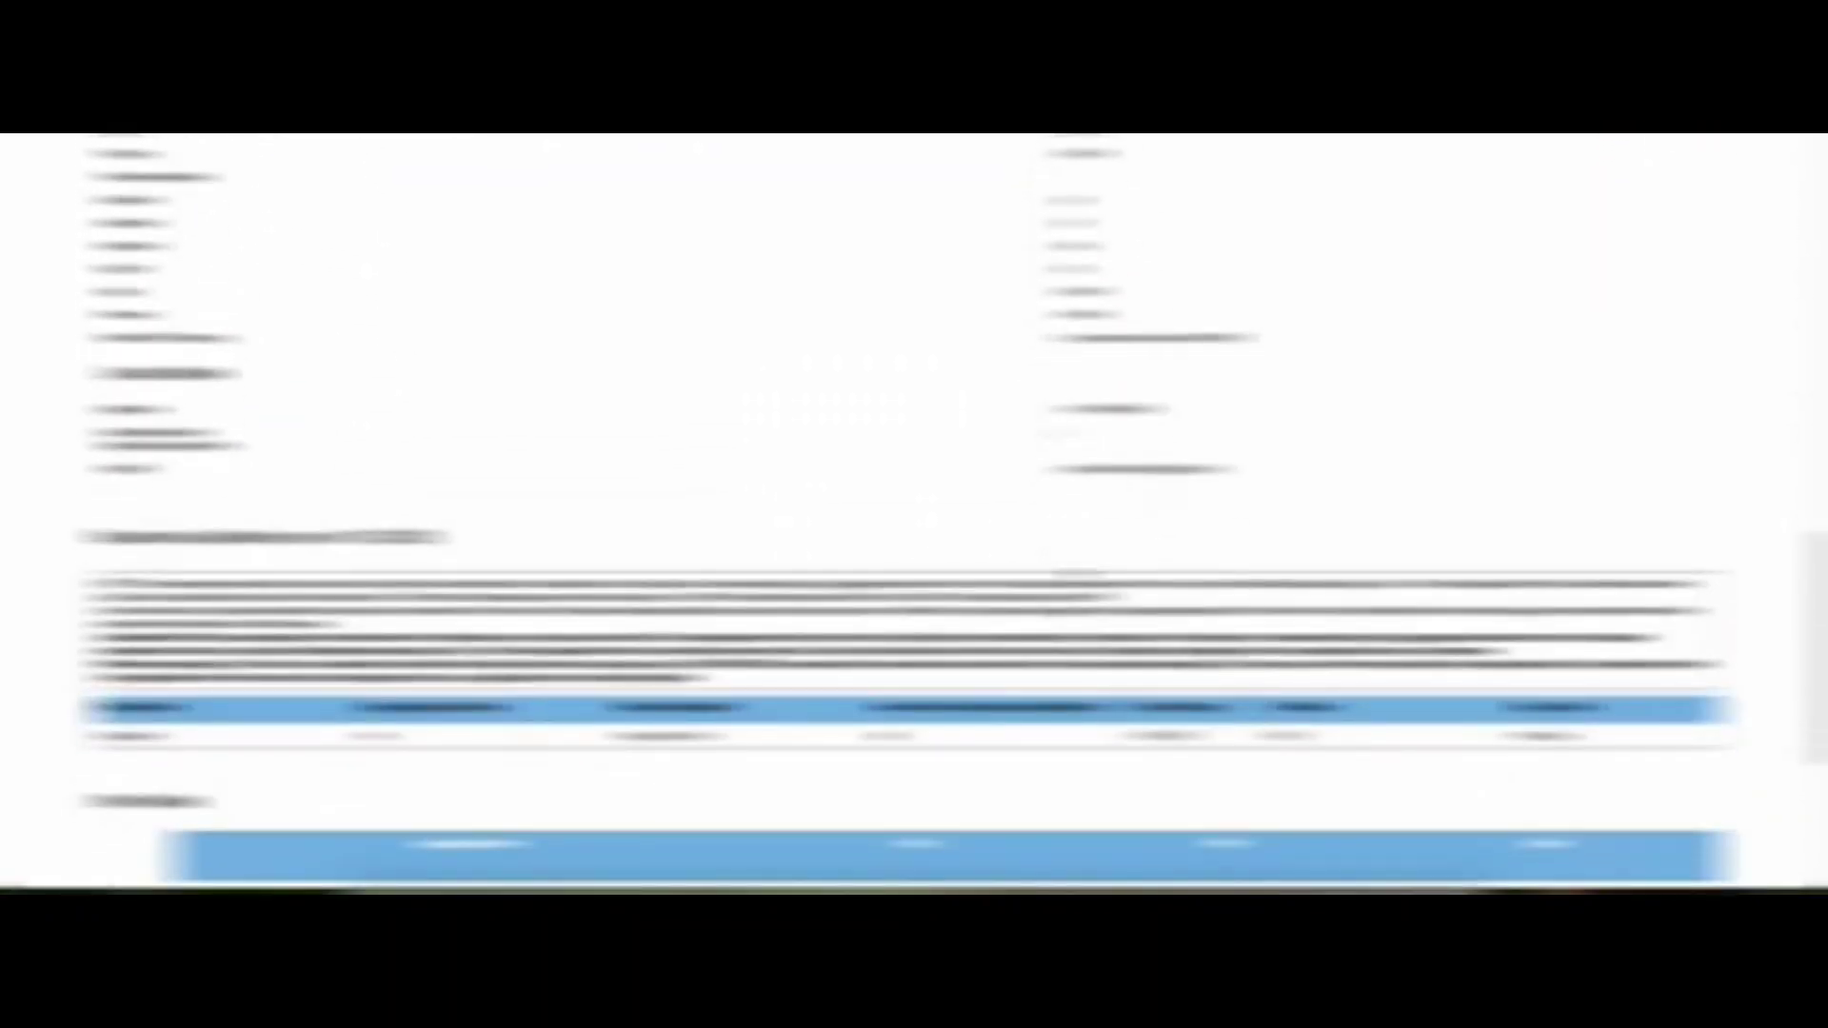
scroll(1079, 575, down, 5)
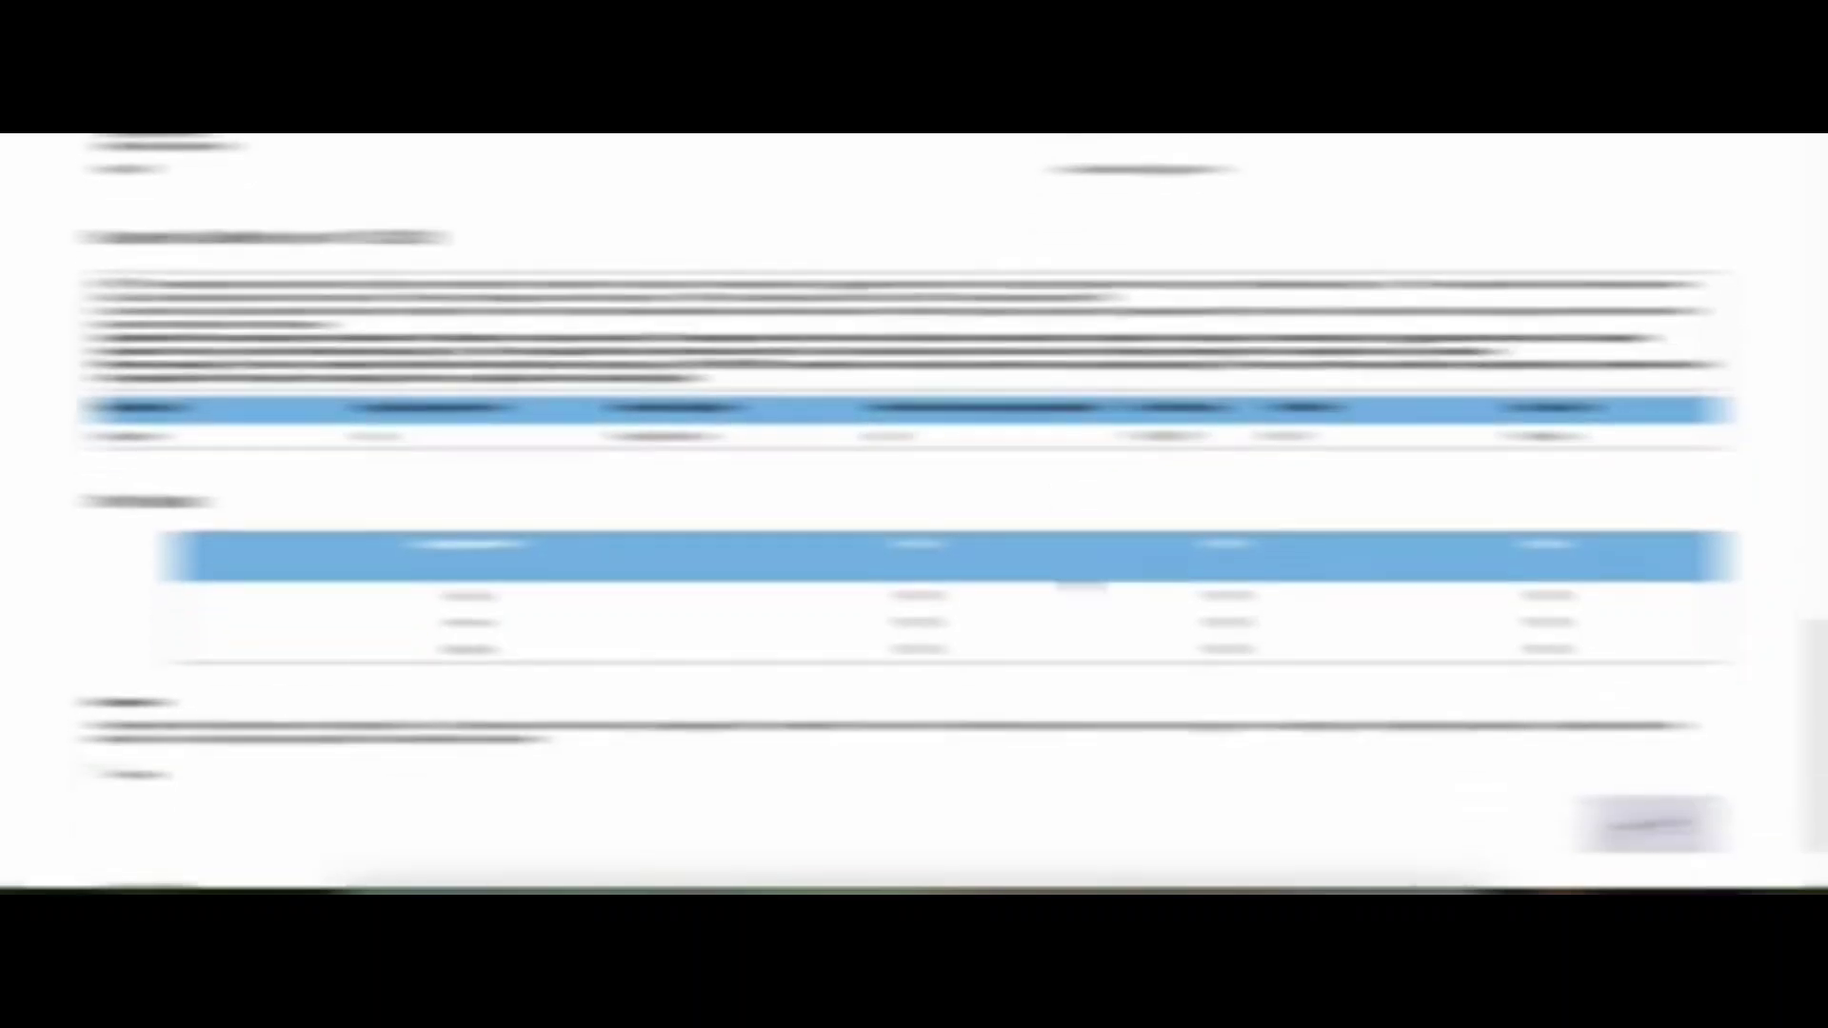
scroll(1079, 587, down, 2)
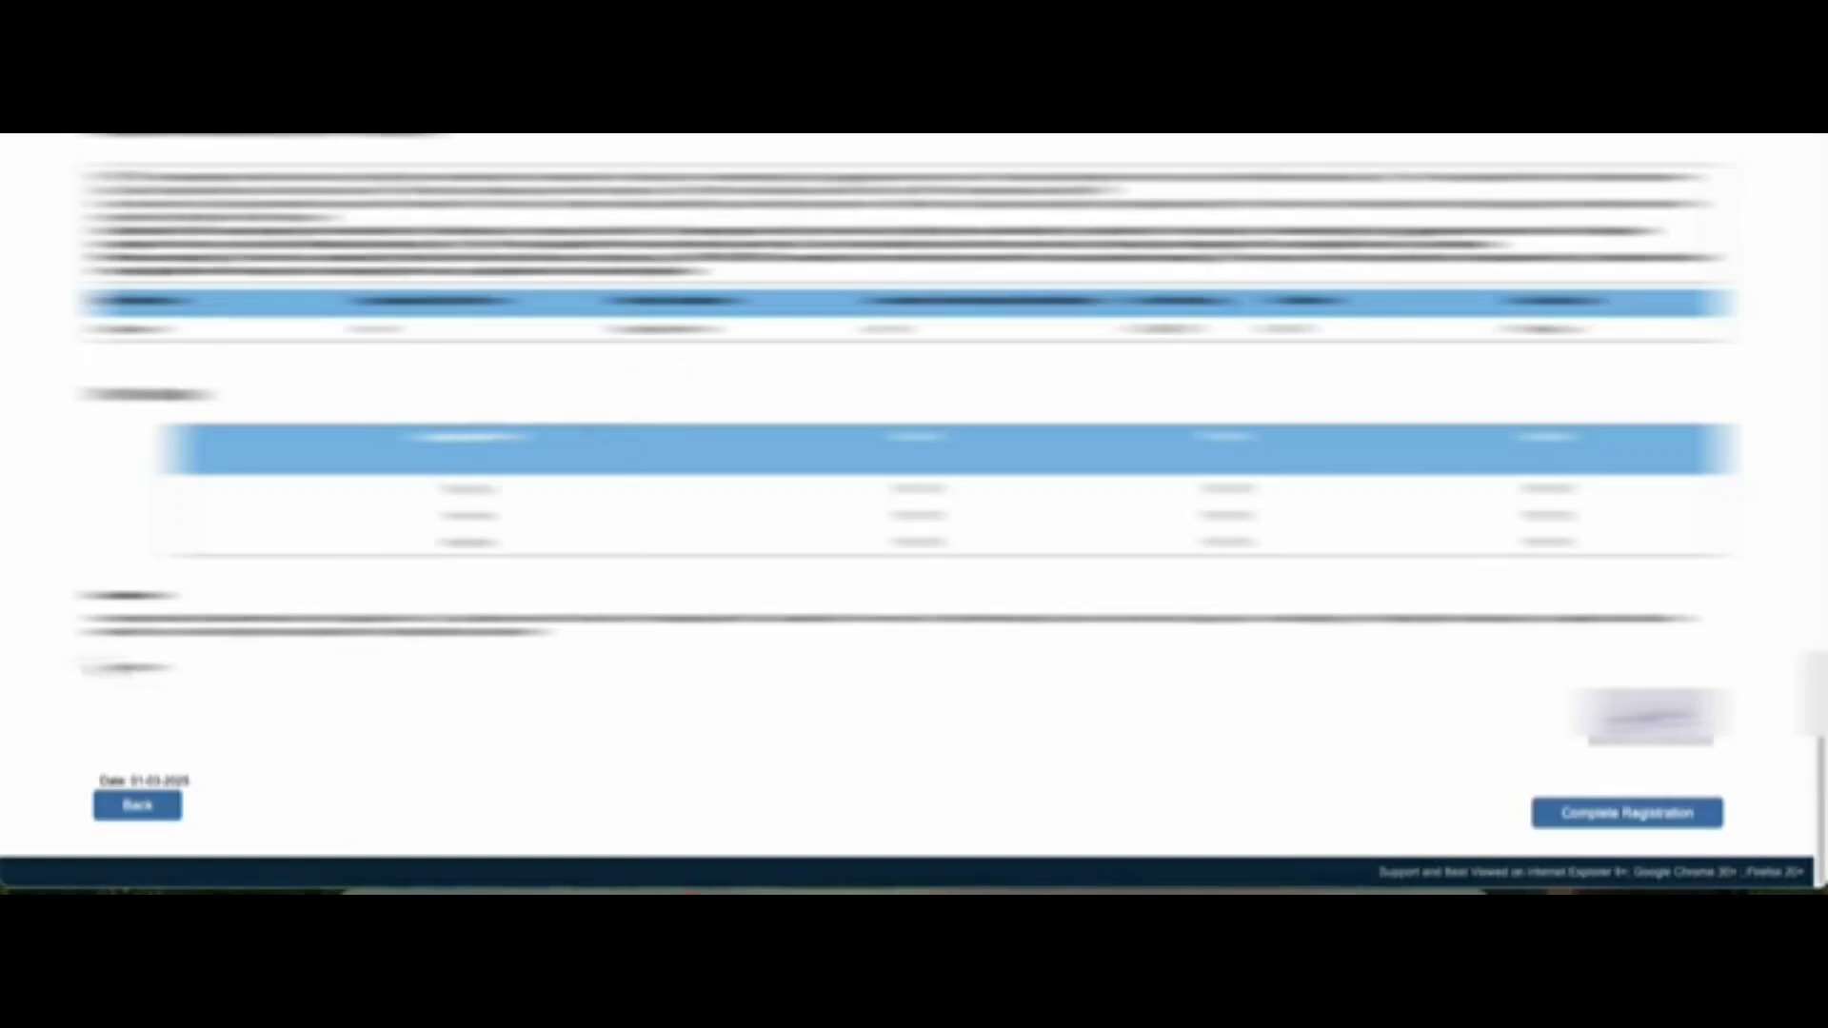
click(1621, 823)
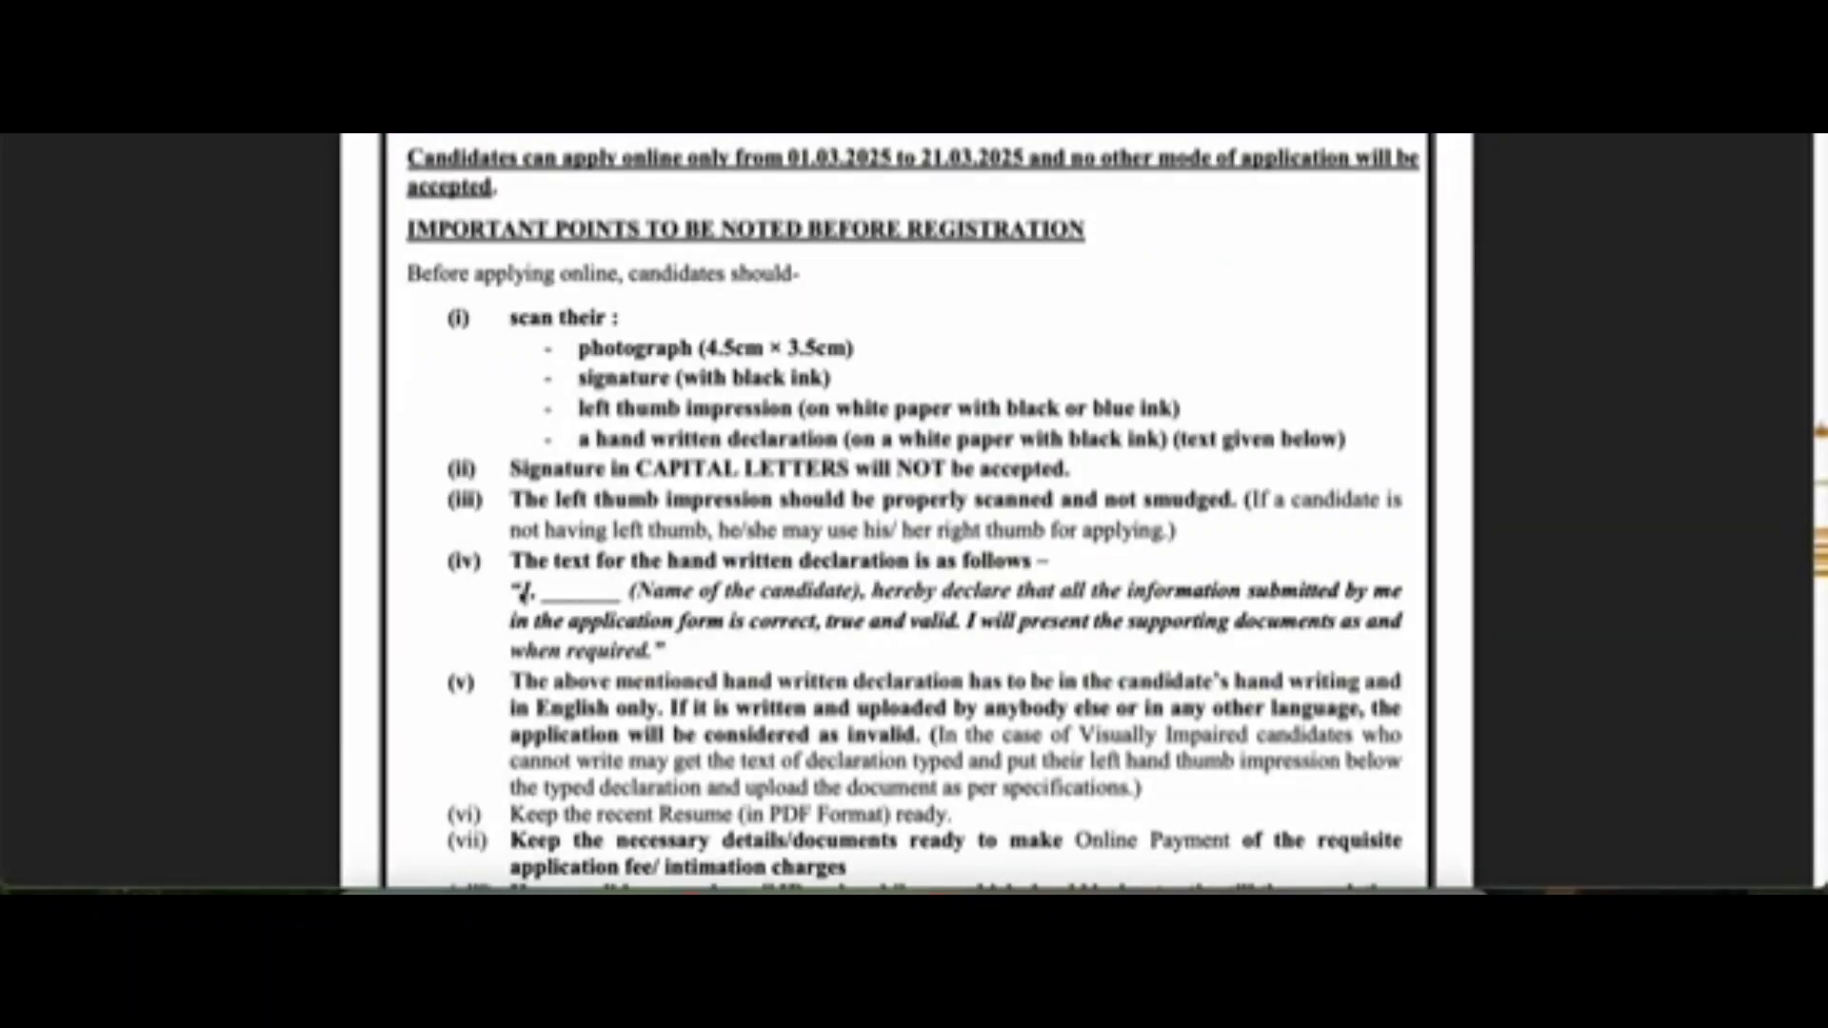
- Examine the notification's handwritten declaration text and the file size requirements for the documents that have to be uploaded
click(521, 590)
click(522, 588)
drag(520, 590, 667, 651)
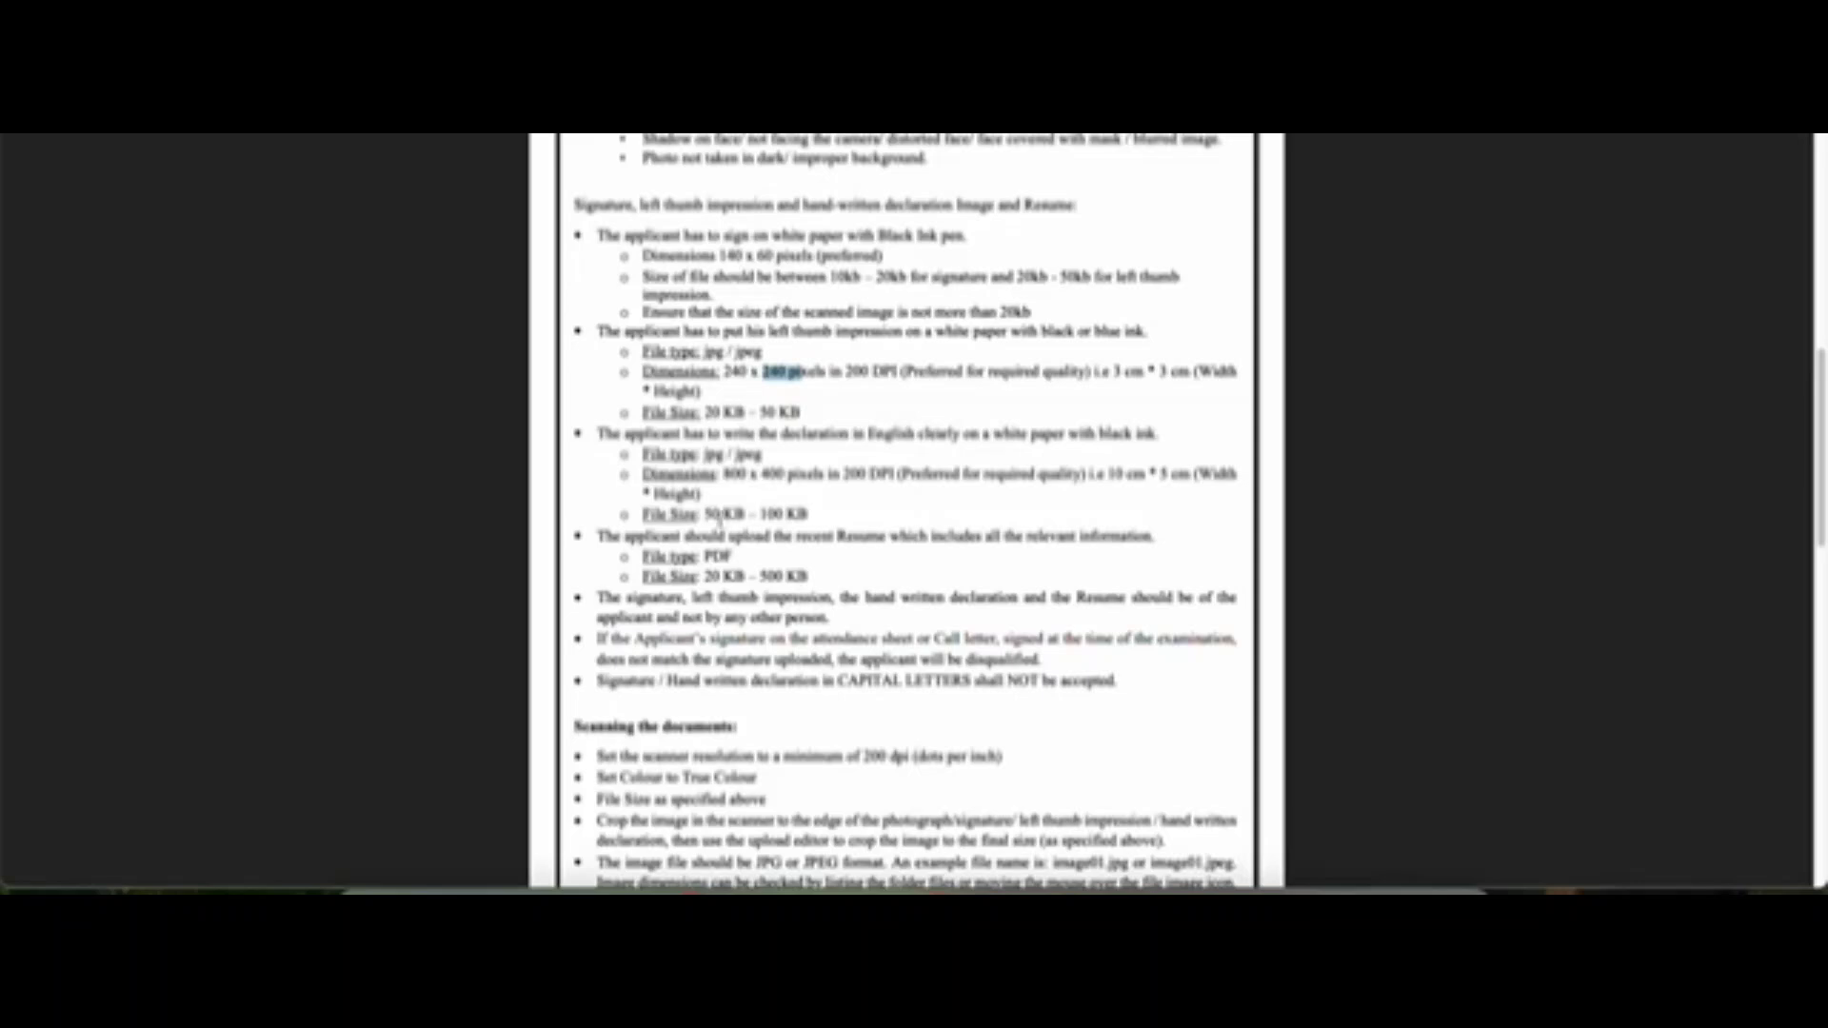
drag(717, 514, 825, 475)
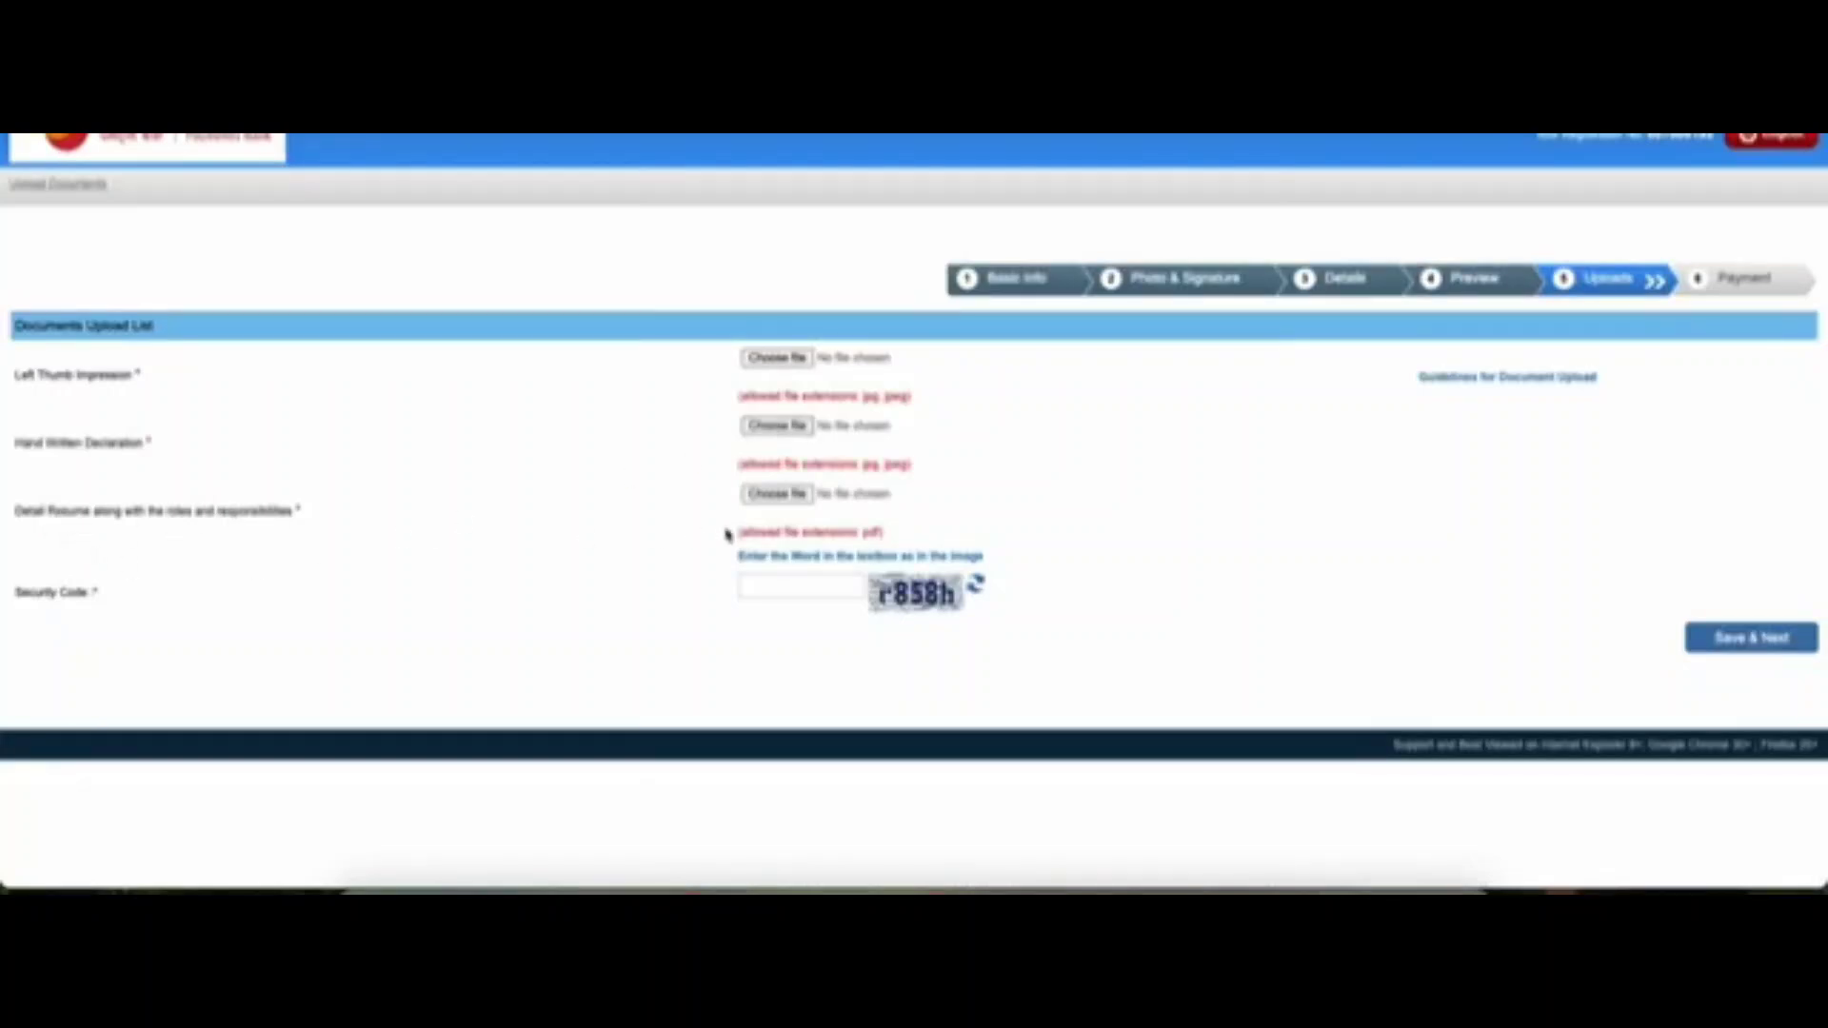
click(219, 515)
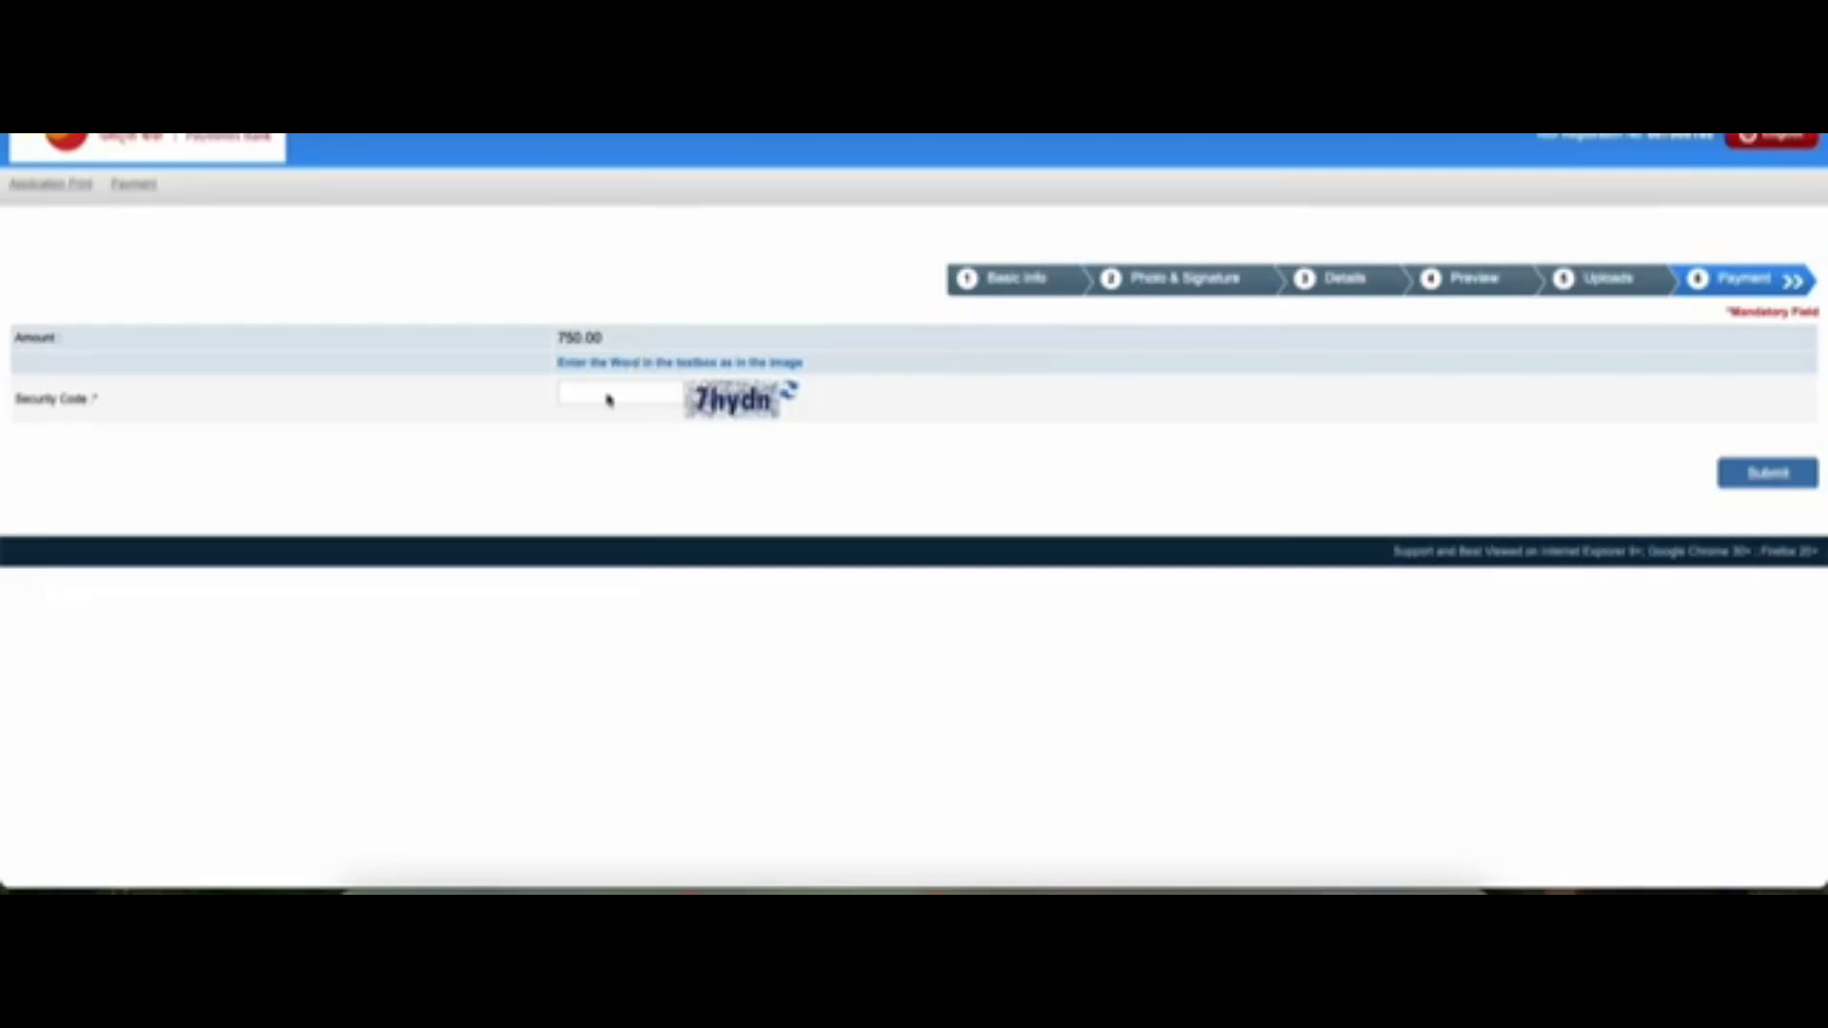
click(1739, 470)
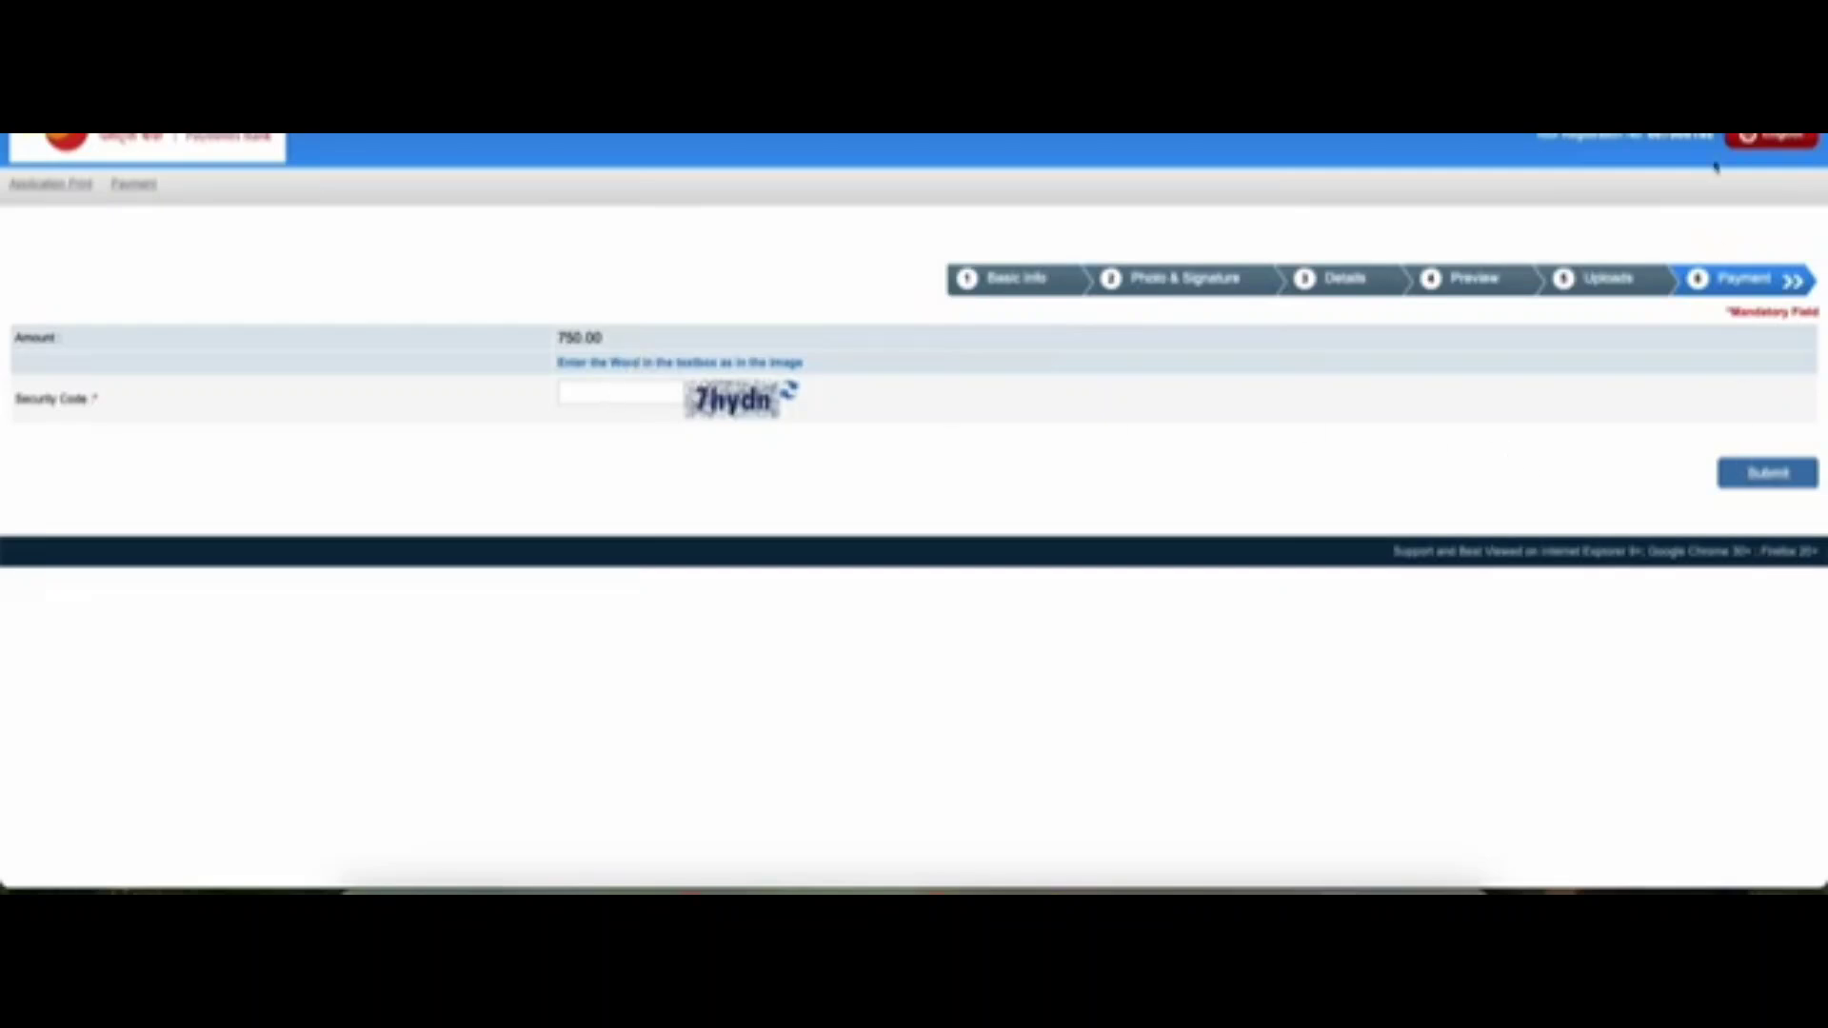